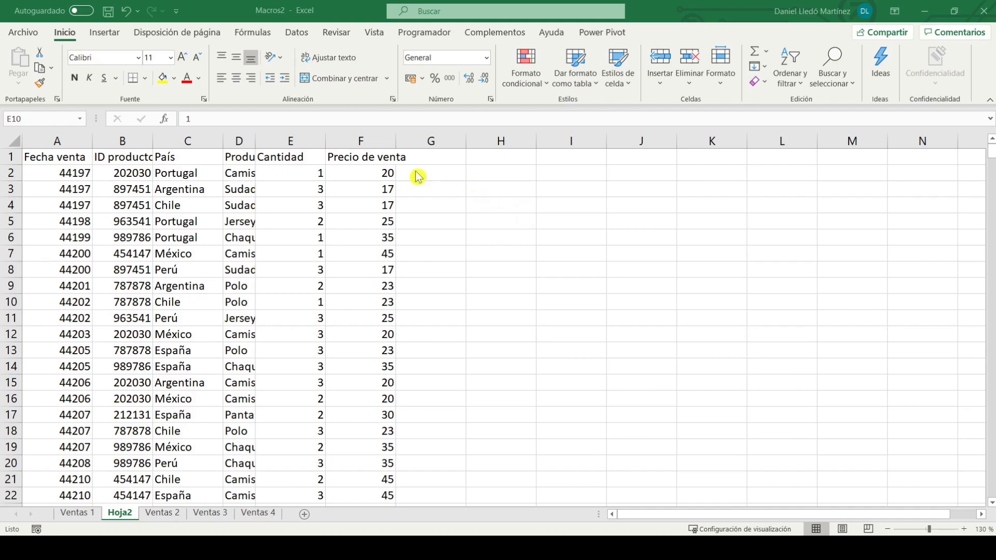
Run the existing macro Macro_general on the sales data in sheet Hoja2
{"action": "left_click", "coordinate": [424, 33]}
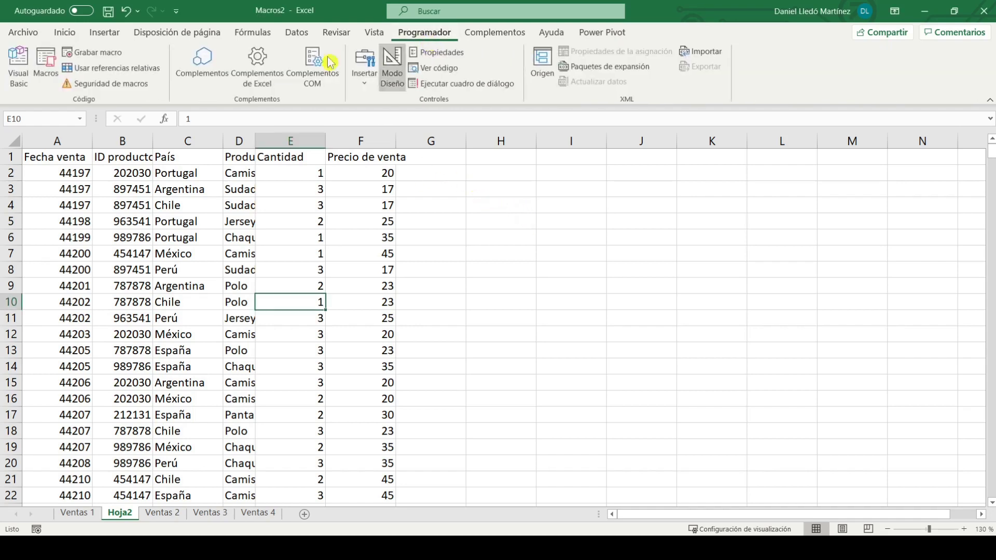
{"action": "left_click", "coordinate": [46, 67]}
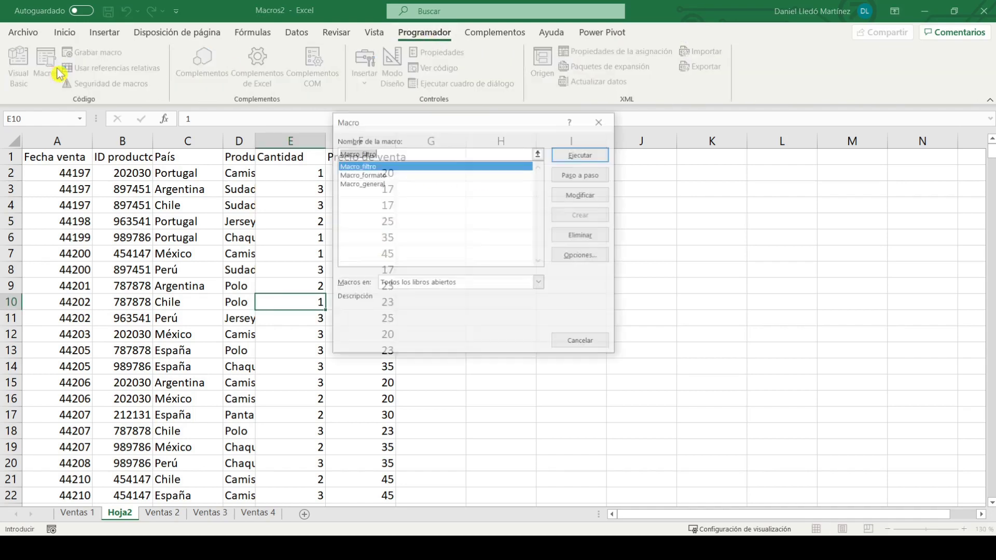
{"action": "left_click", "coordinate": [353, 185]}
{"action": "left_click_drag", "start_coordinate": [403, 129], "coordinate": [485, 117]}
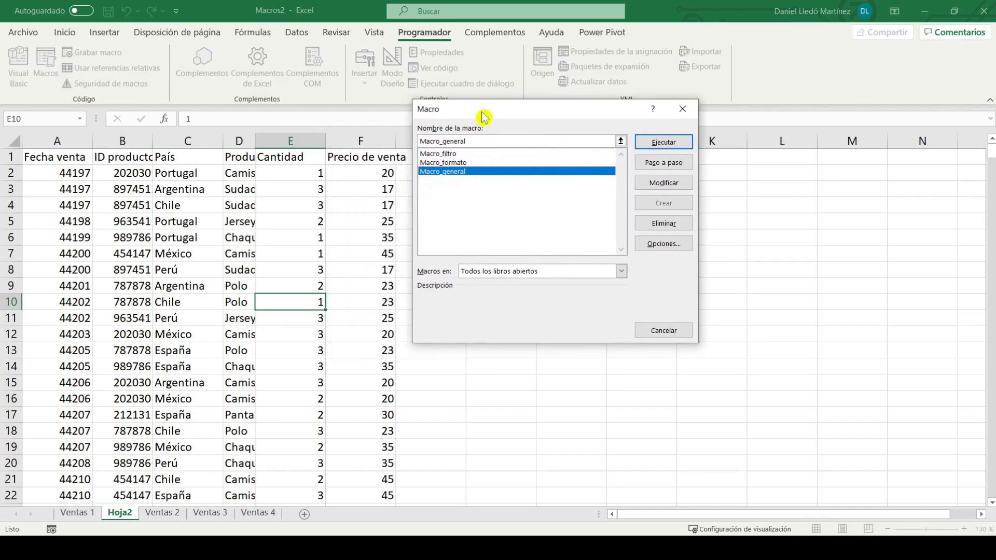
{"action": "left_click", "coordinate": [673, 143]}
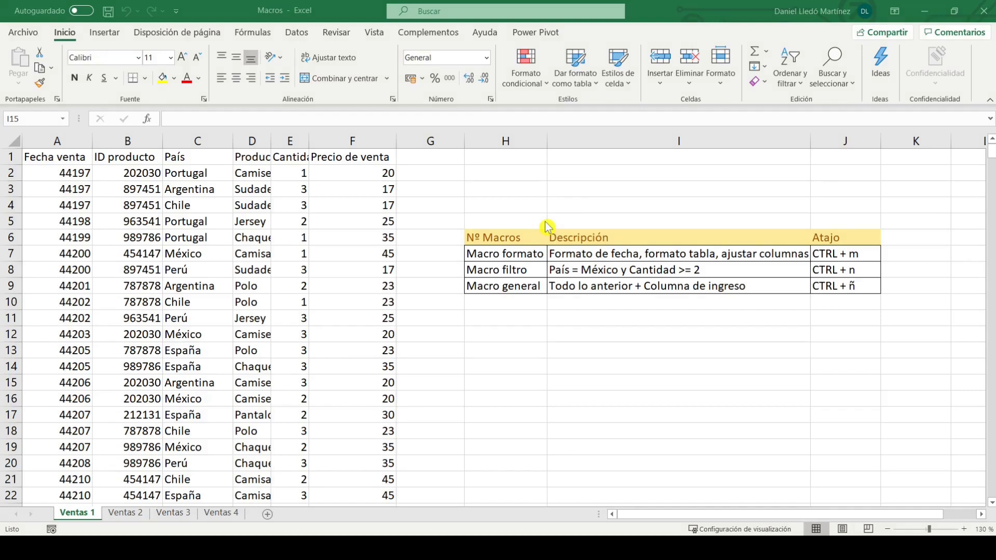
Enable the Programador tab in the ribbon customization options of the Macros workbook and display its commands
{"action": "left_click", "coordinate": [613, 98]}
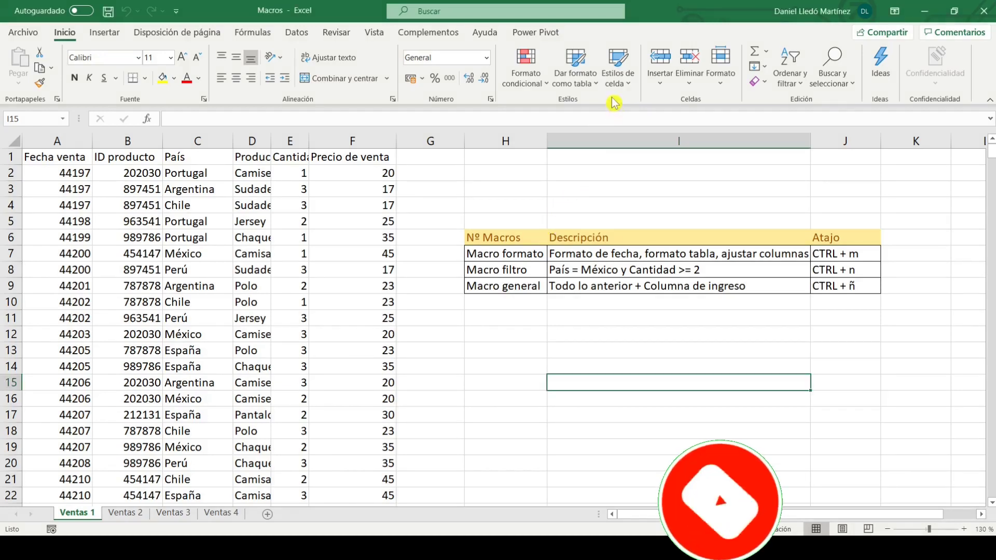
{"action": "right_click", "coordinate": [612, 98]}
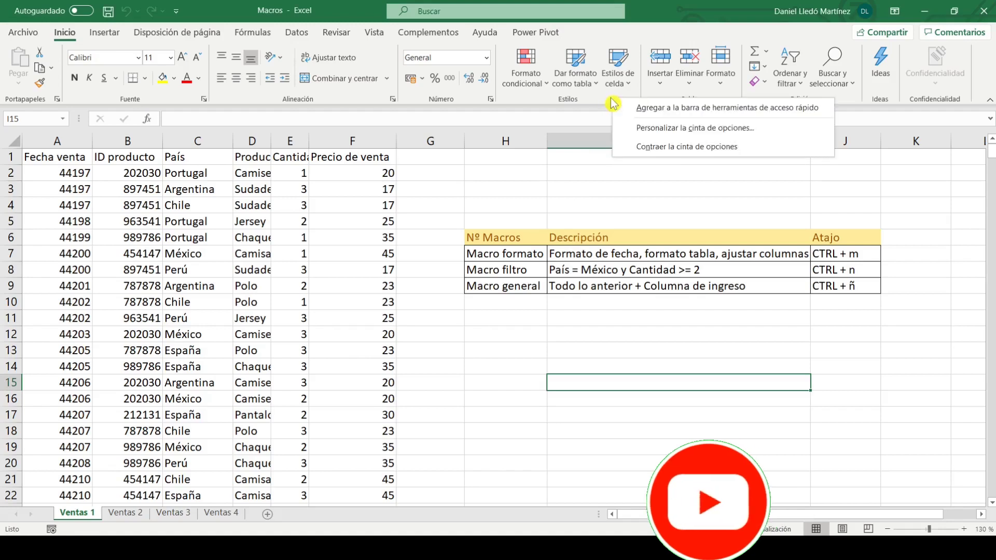
{"action": "left_click", "coordinate": [665, 129]}
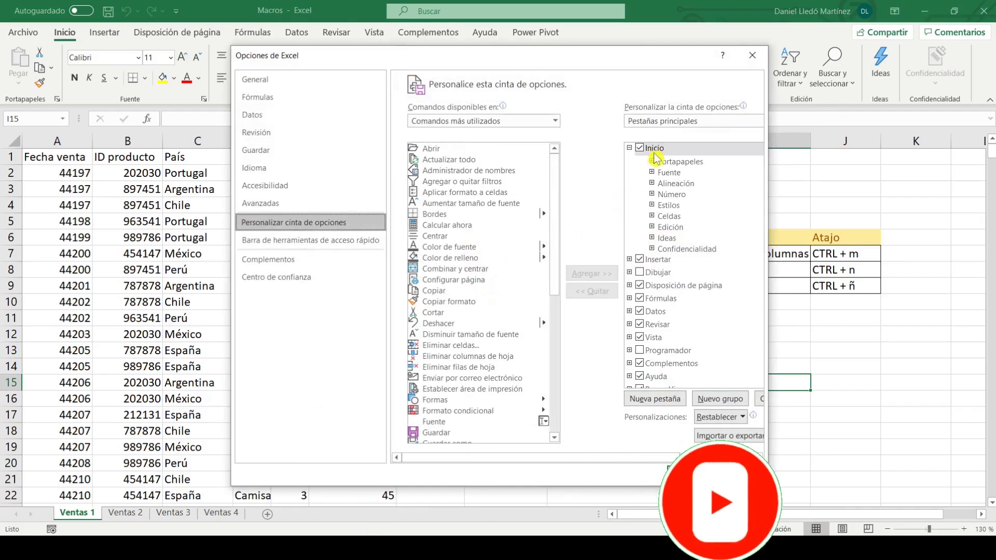
{"action": "left_click", "coordinate": [641, 352]}
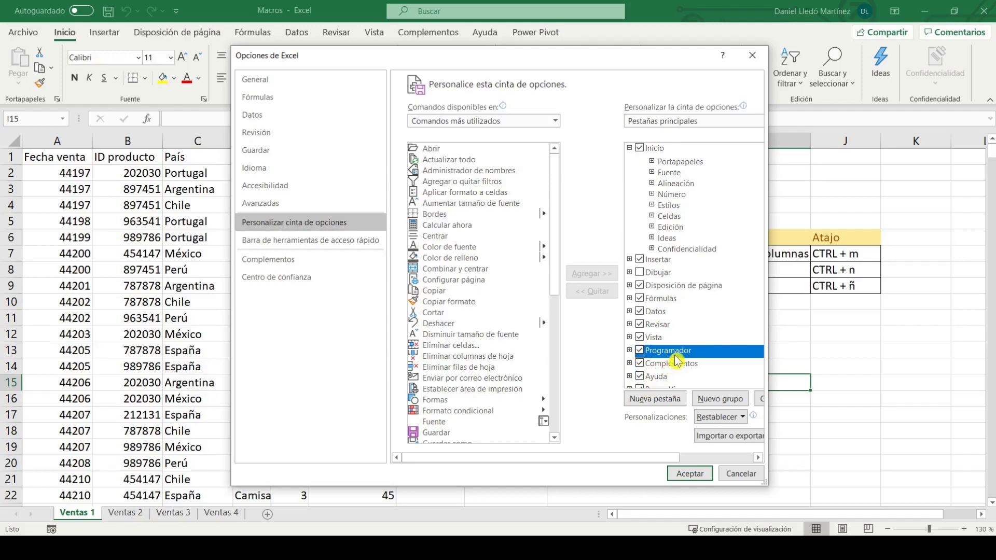
{"action": "left_click", "coordinate": [690, 475]}
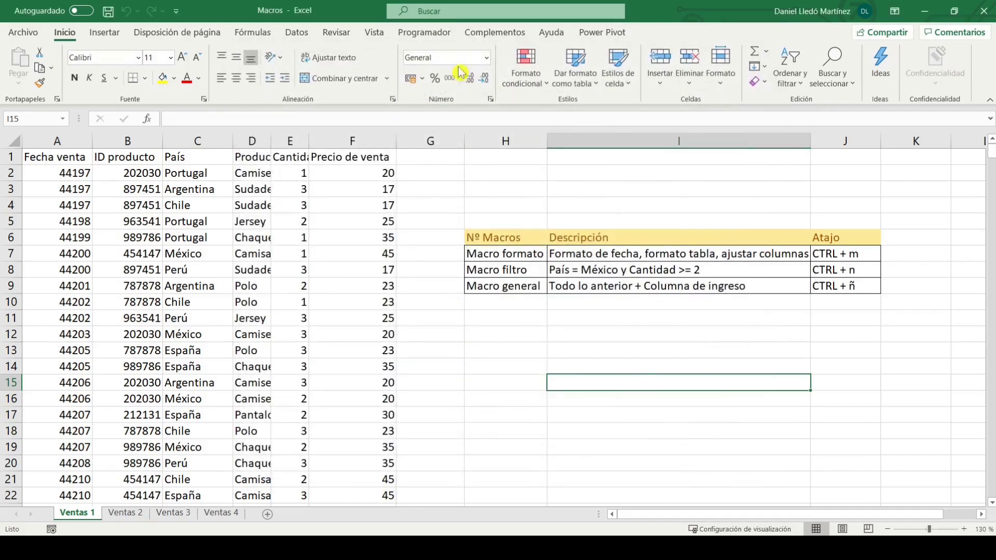
{"action": "left_click", "coordinate": [430, 35]}
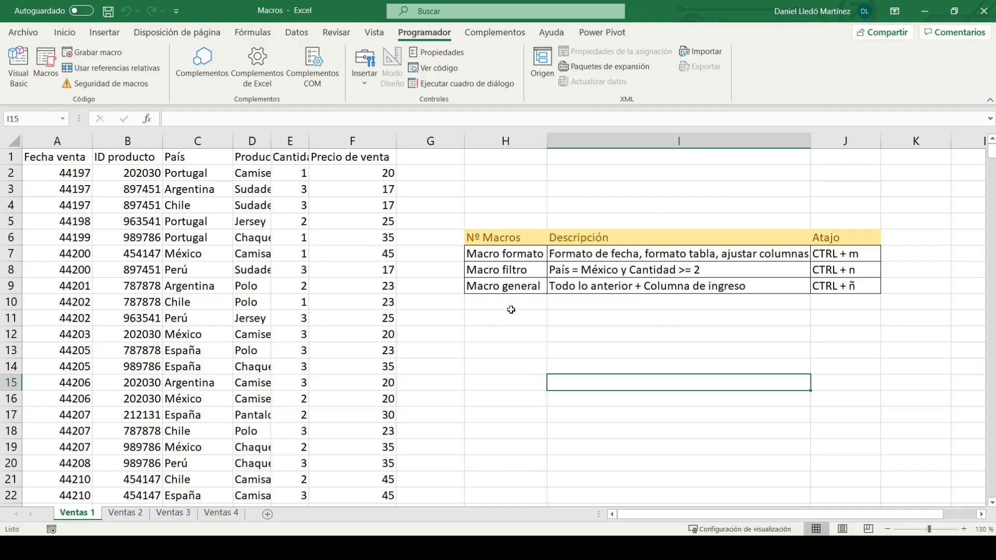
Review the table of planned macros, the Fecha venta values on Ventas 1, and the data on Ventas 2
{"action": "left_click", "coordinate": [524, 259]}
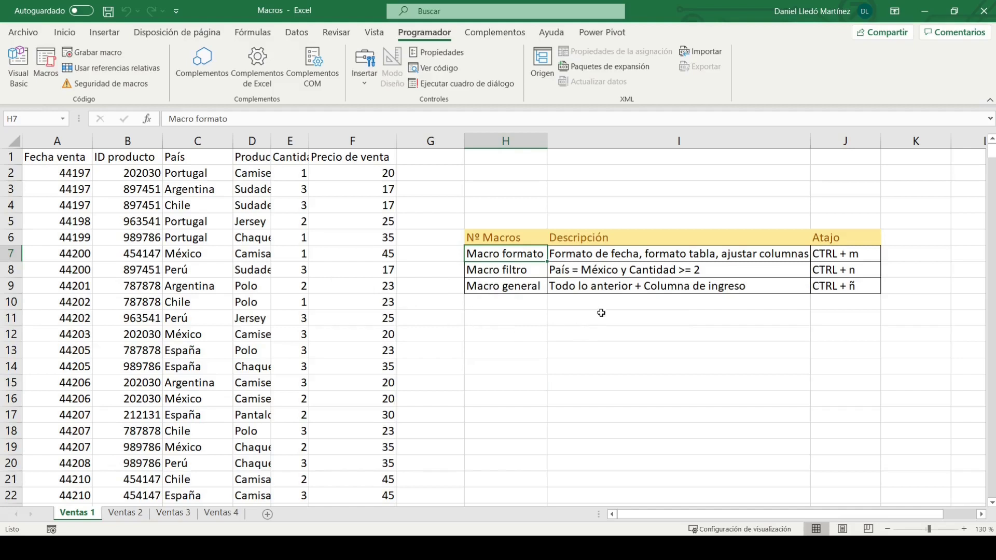
{"action": "left_click_drag", "start_coordinate": [66, 173], "coordinate": [69, 300]}
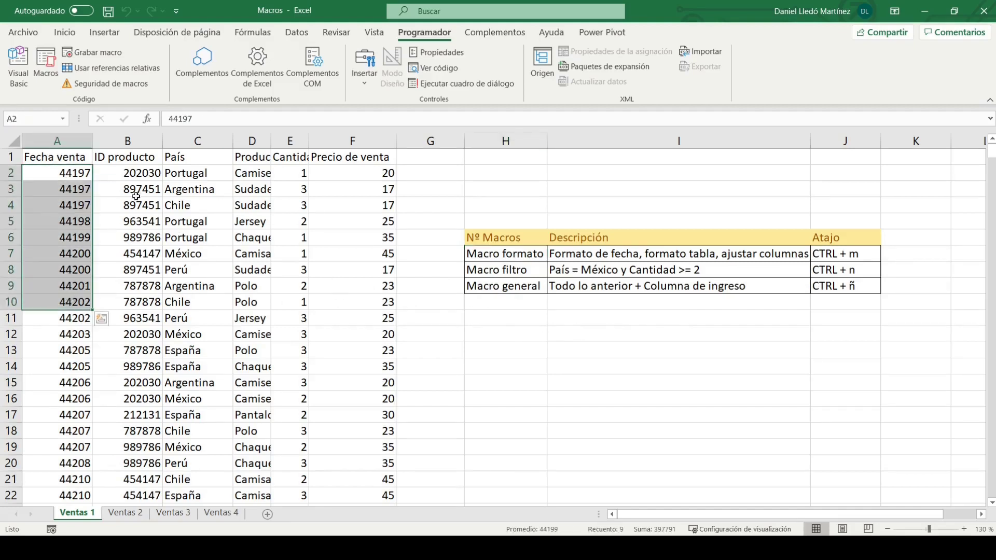
{"action": "left_click_drag", "start_coordinate": [88, 166], "coordinate": [73, 182]}
{"action": "left_click", "coordinate": [361, 288]}
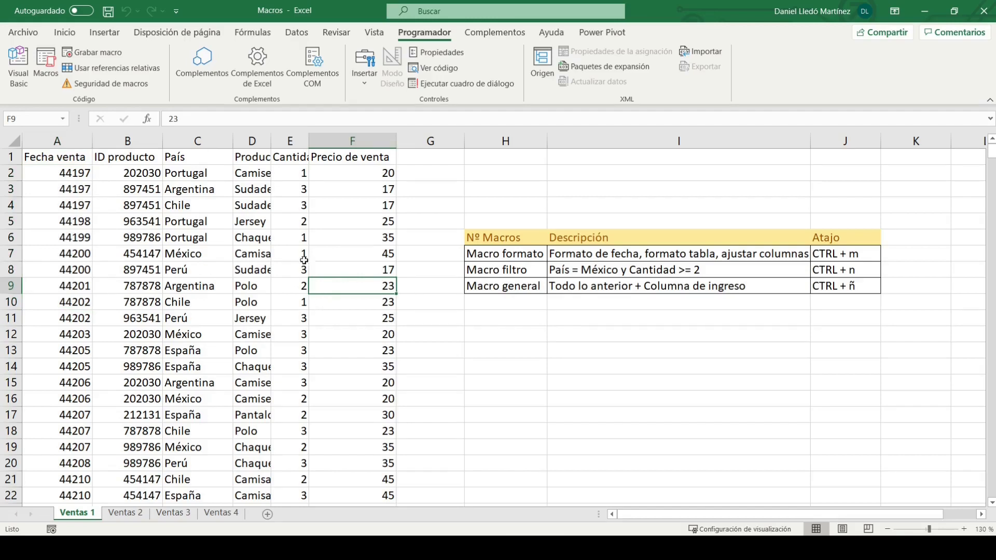
{"action": "left_click", "coordinate": [134, 516]}
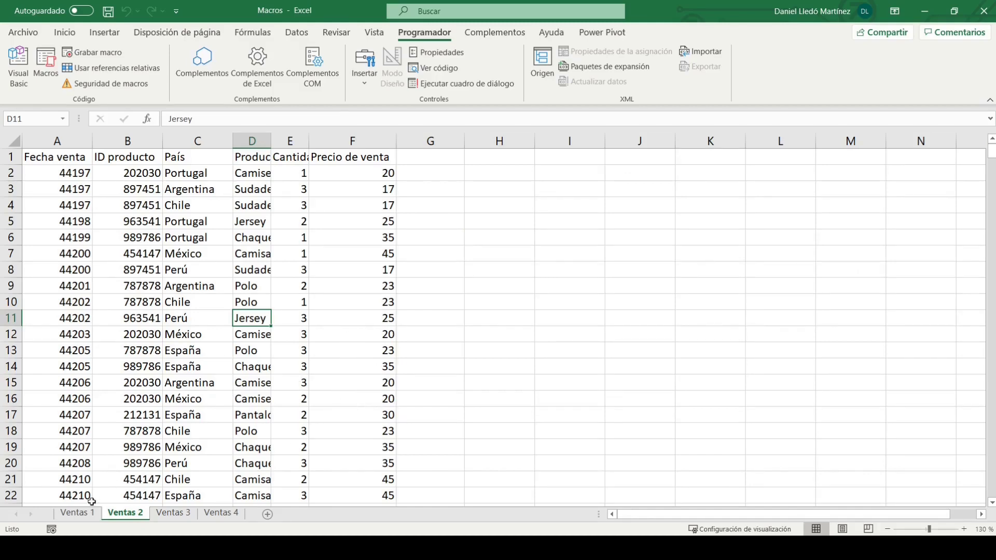
{"action": "left_click", "coordinate": [90, 517]}
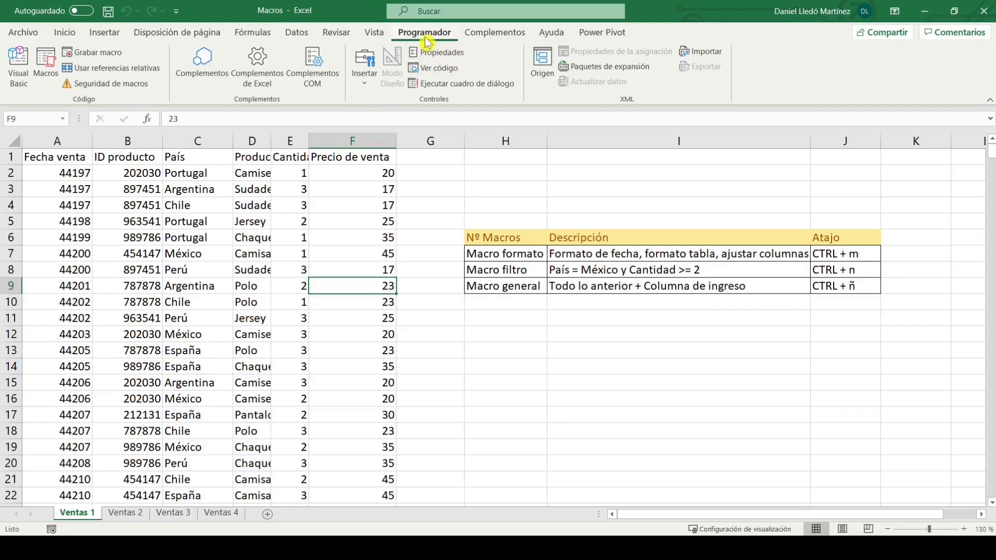
Start recording a macro named Macro_formato with the shortcut CTRL+m, stored in this workbook
{"action": "left_click", "coordinate": [94, 53]}
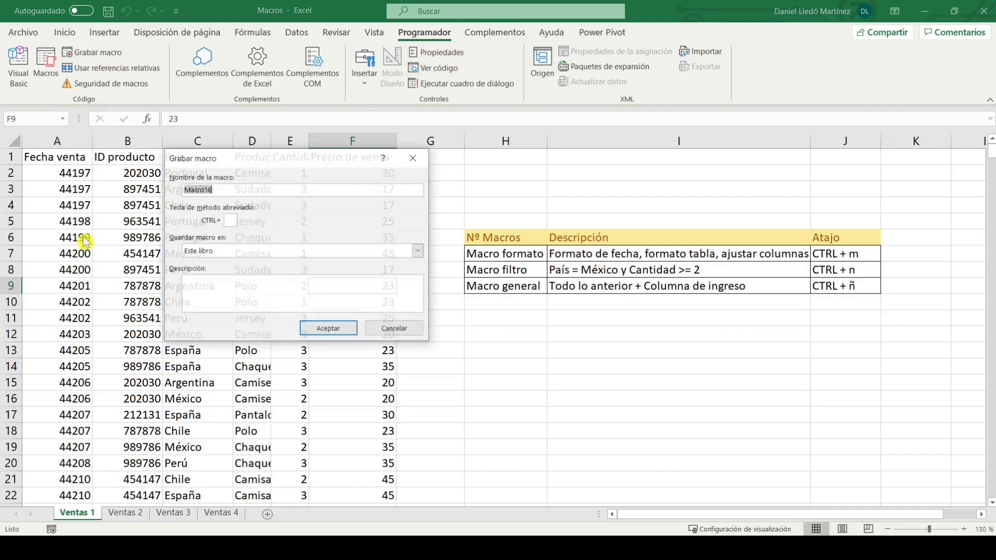
{"action": "left_click", "coordinate": [235, 189]}
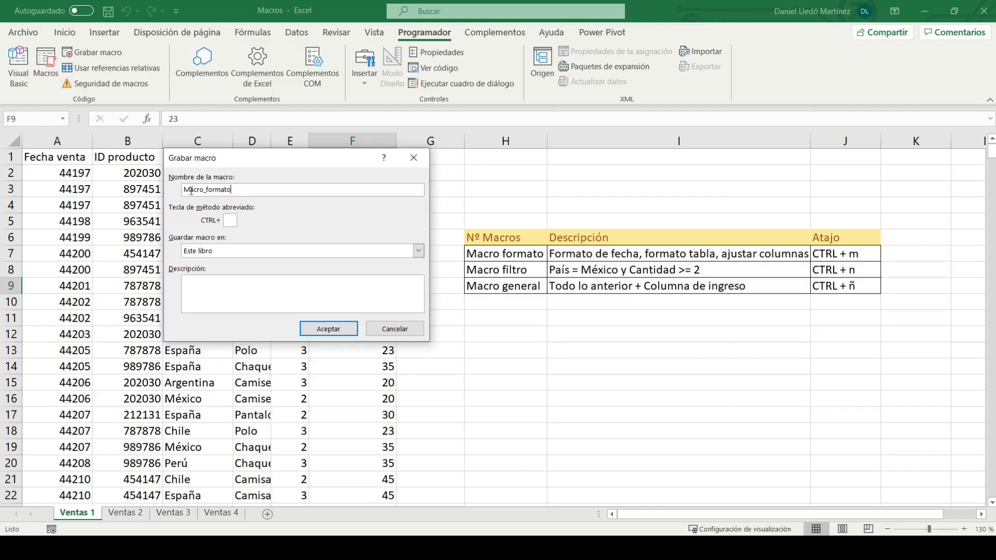
{"action": "left_click", "coordinate": [231, 220]}
{"action": "left_click", "coordinate": [219, 280]}
{"action": "left_click", "coordinate": [338, 332]}
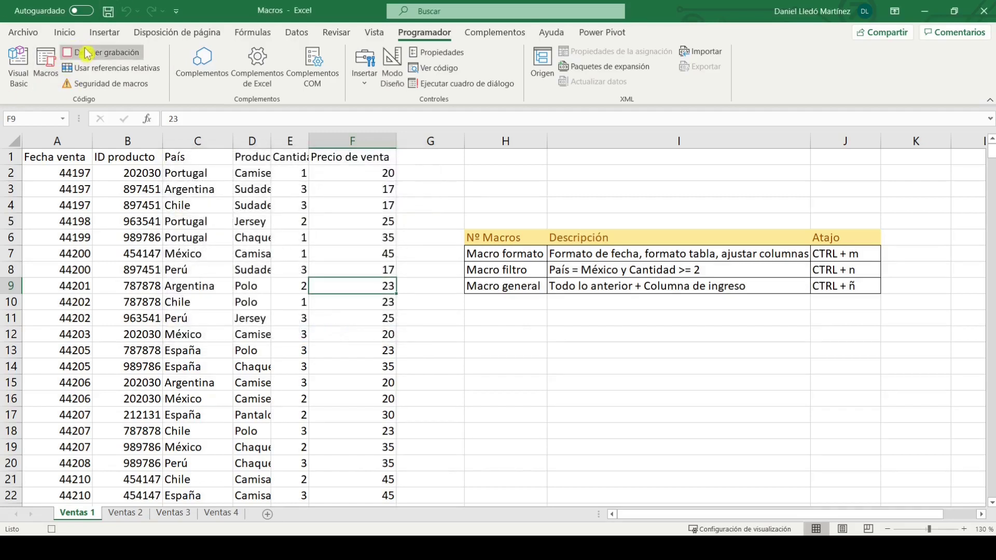
{"action": "left_click", "coordinate": [88, 67]}
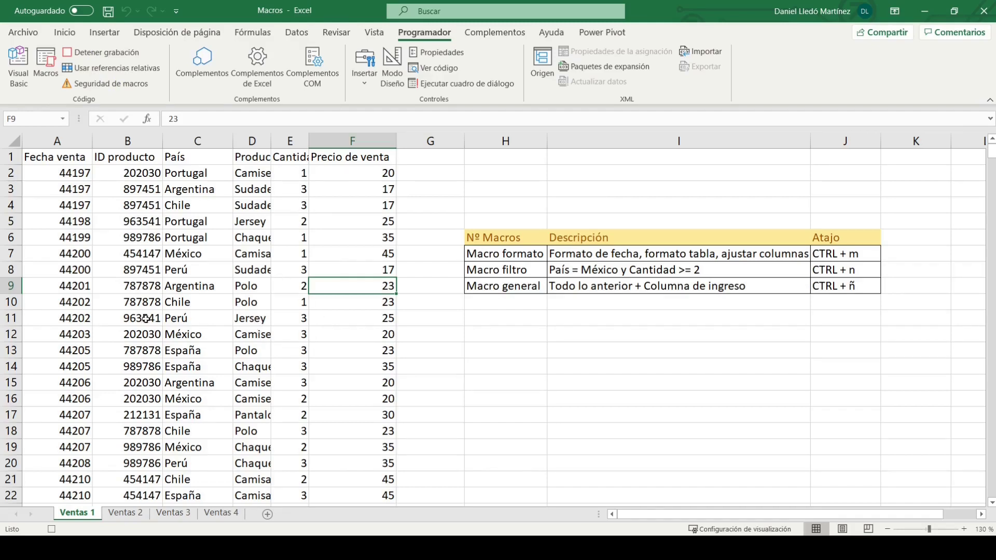
Apply the Título 2 cell style to the headers in A1:F1 and autofit the widths of columns A to F
{"action": "left_click", "coordinate": [69, 35]}
{"action": "left_click_drag", "start_coordinate": [67, 158], "coordinate": [363, 158]}
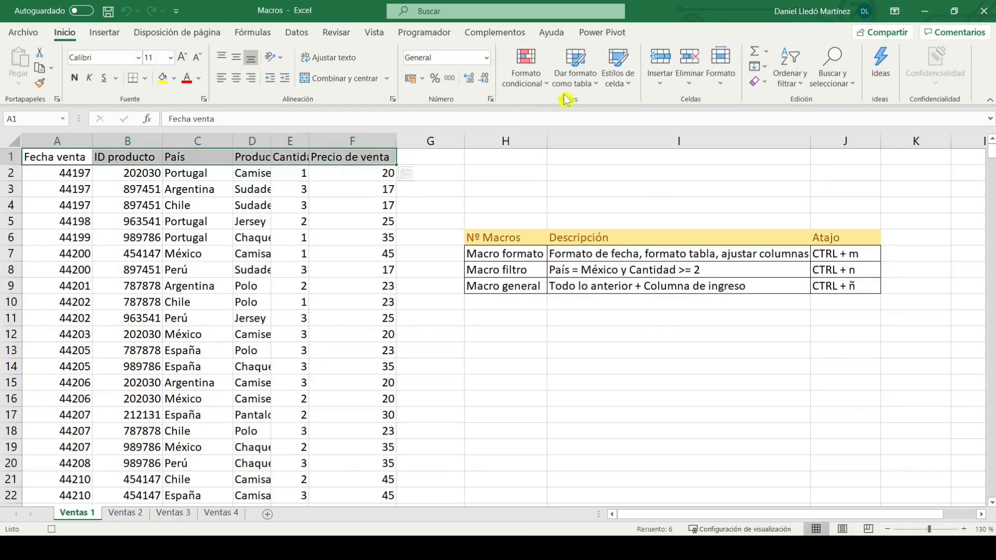
{"action": "left_click", "coordinate": [618, 78]}
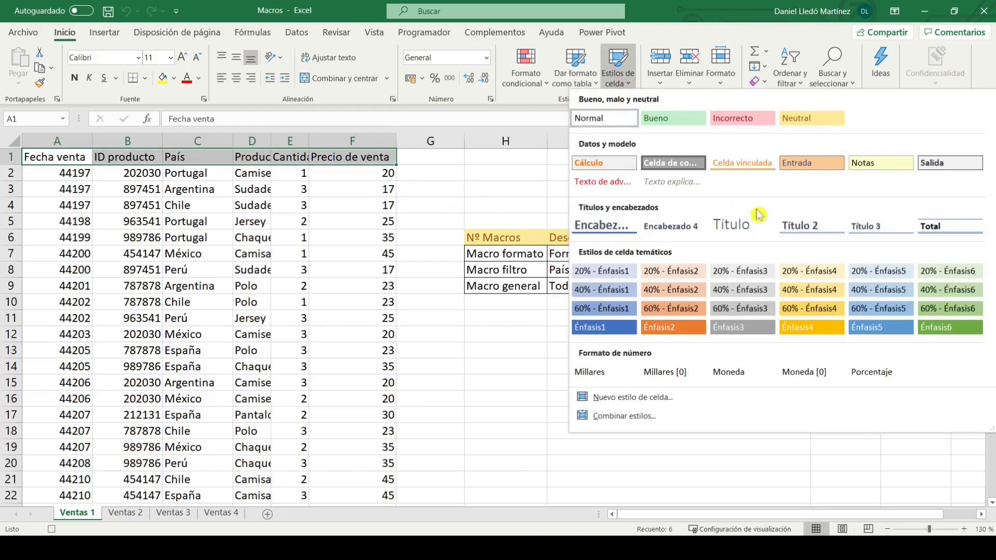
{"action": "left_click", "coordinate": [817, 233]}
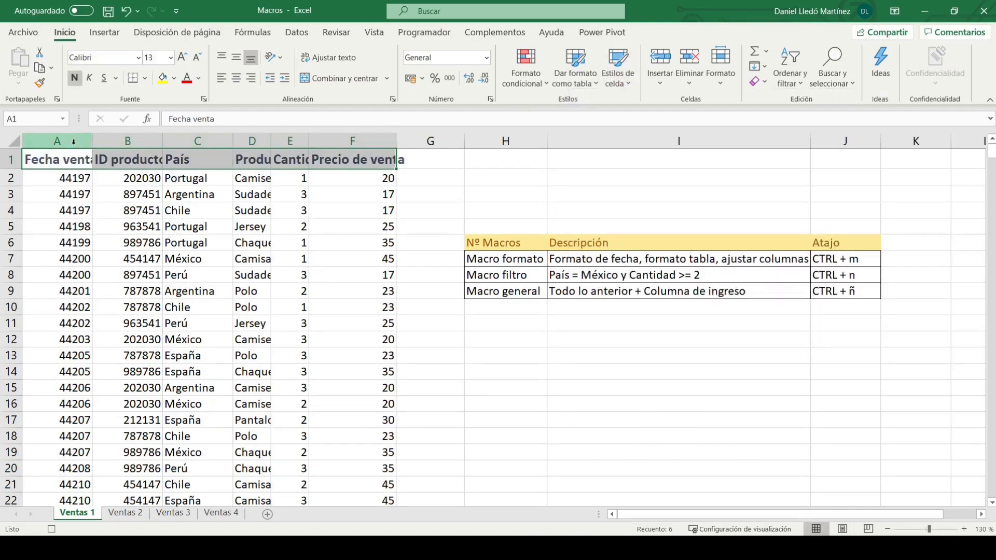
{"action": "left_click_drag", "start_coordinate": [73, 141], "coordinate": [367, 148]}
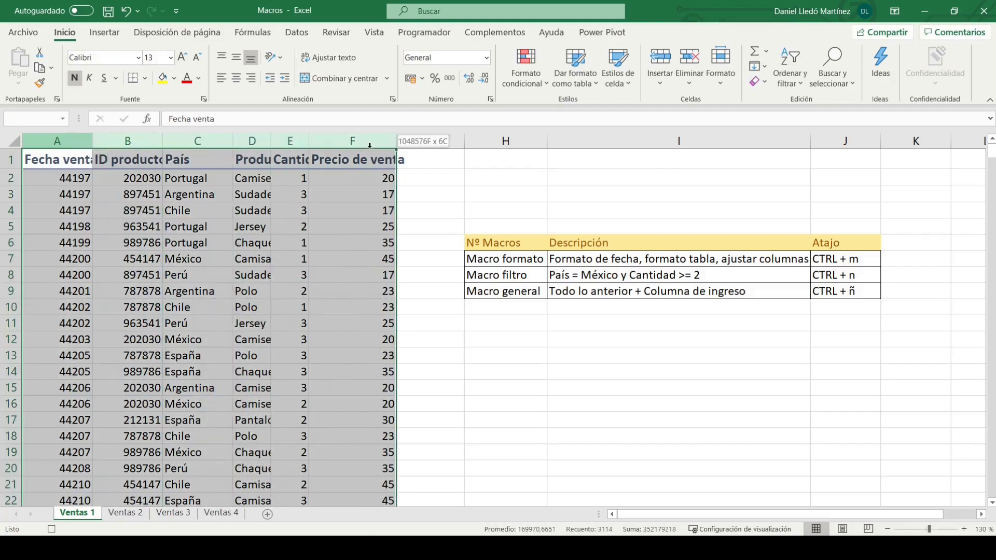
{"action": "double_click", "coordinate": [167, 139]}
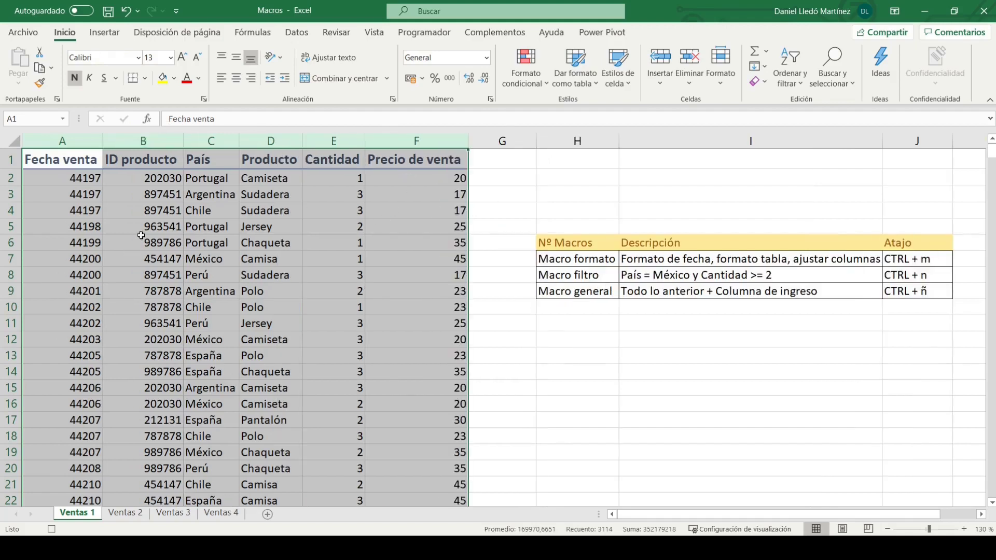
Format the Fecha venta column as Fecha corta and stop the macro recording
{"action": "left_click", "coordinate": [72, 140]}
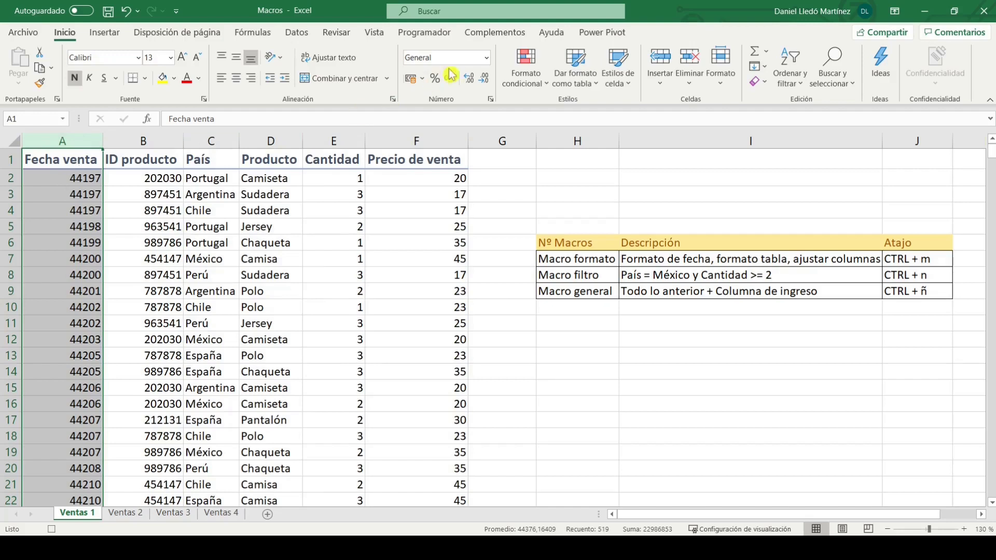
{"action": "left_click", "coordinate": [486, 58]}
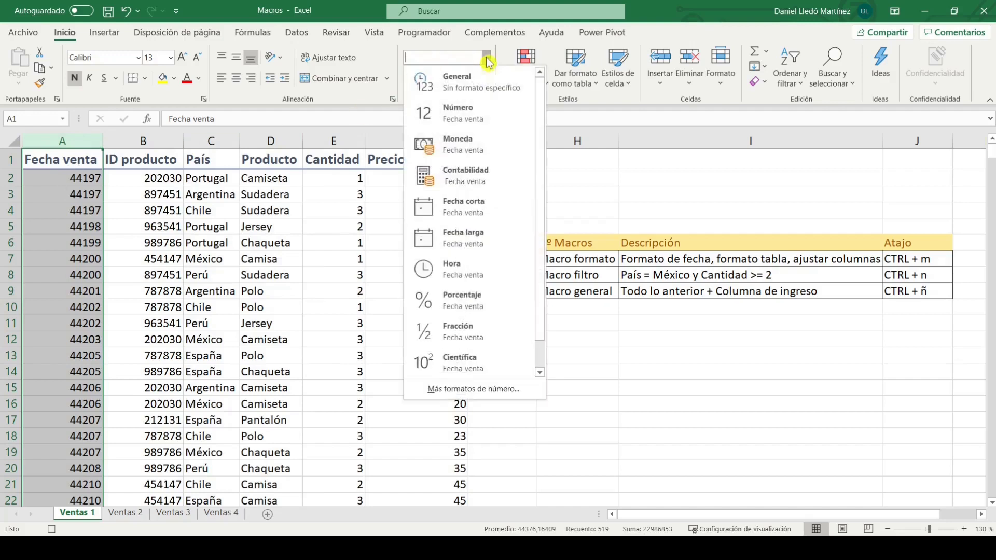
{"action": "left_click", "coordinate": [466, 208]}
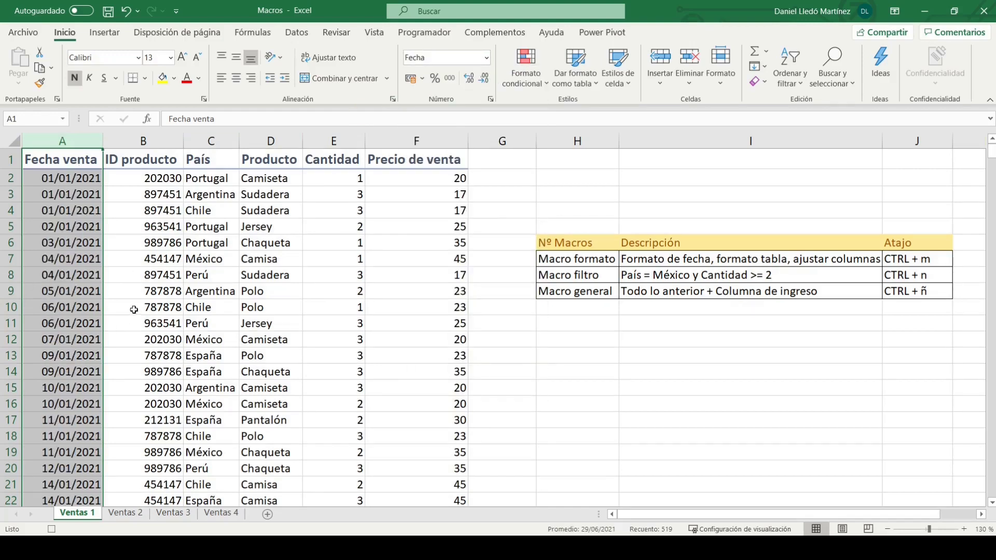
{"action": "left_click", "coordinate": [243, 243]}
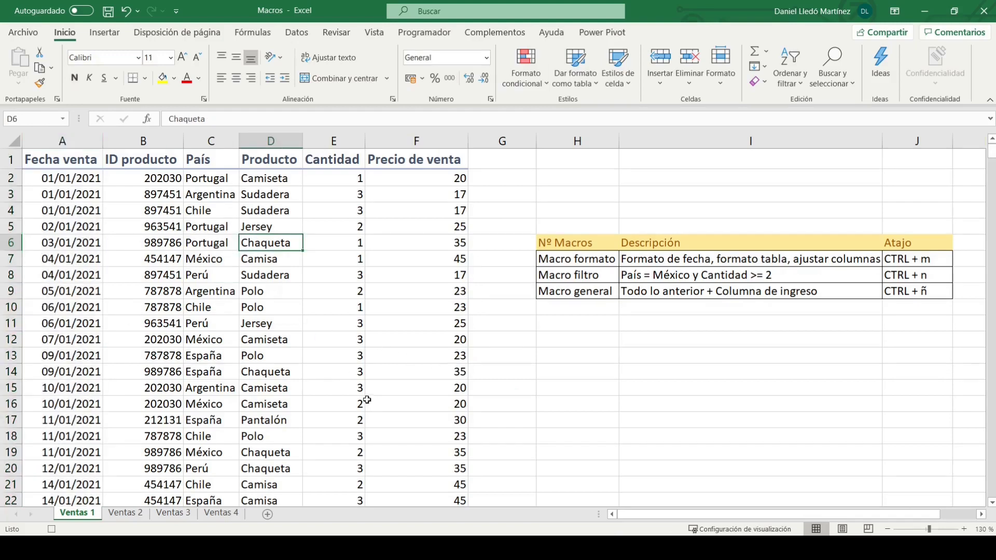
{"action": "left_click", "coordinate": [420, 33]}
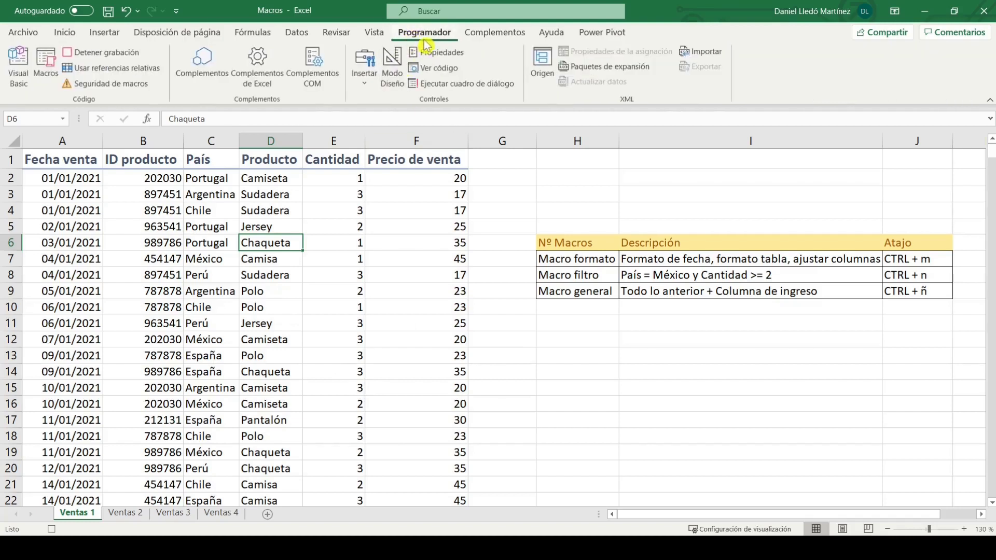
{"action": "left_click", "coordinate": [124, 53]}
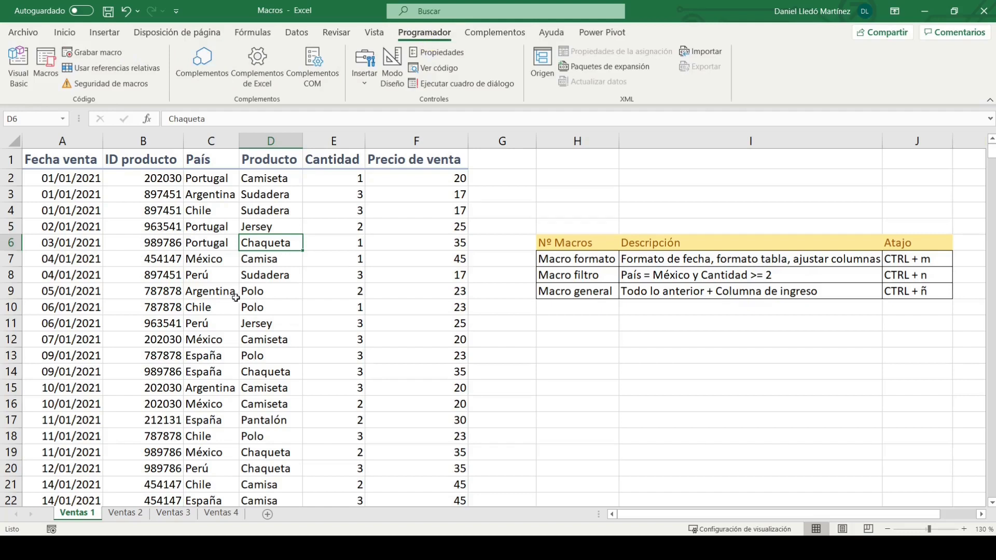
Examine the recorded VBA code of Macro_formato, then close the code editor
{"action": "left_click", "coordinate": [47, 68]}
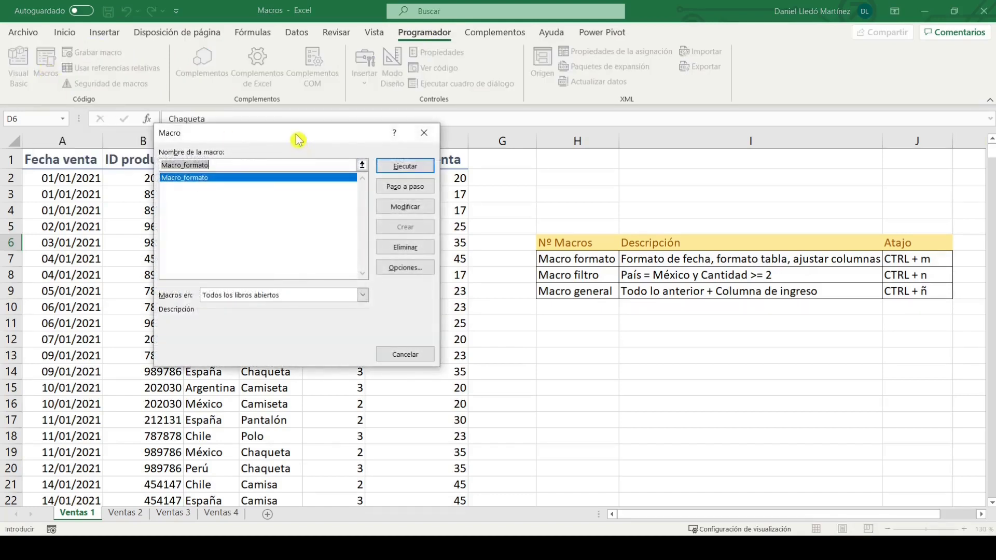
{"action": "left_click_drag", "start_coordinate": [298, 139], "coordinate": [340, 127]}
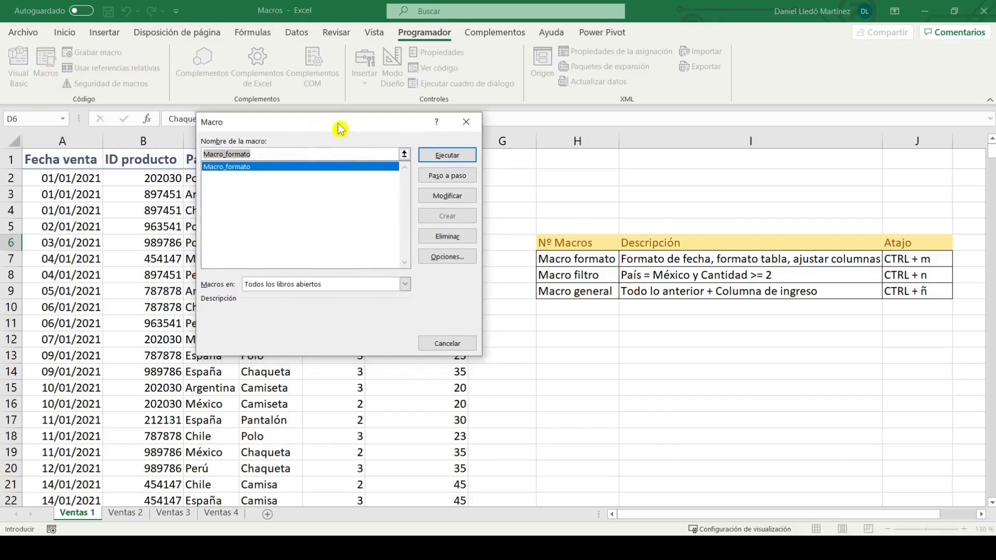
{"action": "left_click", "coordinate": [246, 166]}
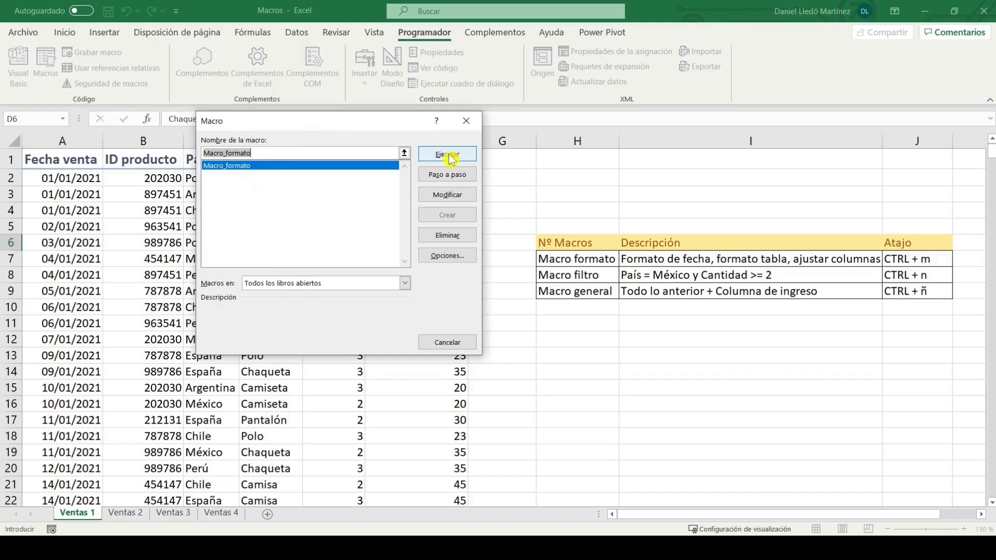
{"action": "left_click", "coordinate": [451, 196]}
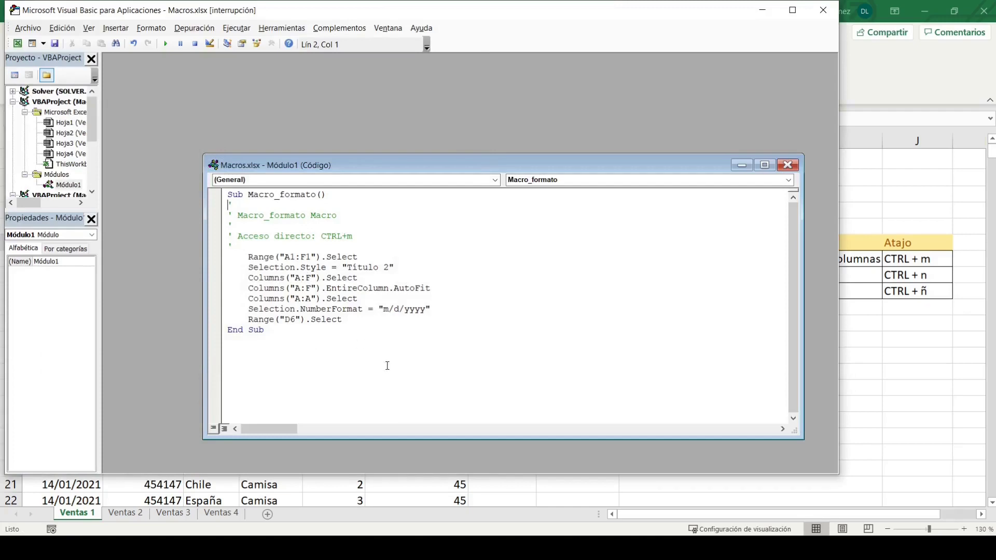
{"action": "left_click", "coordinate": [379, 326]}
{"action": "left_click", "coordinate": [823, 10]}
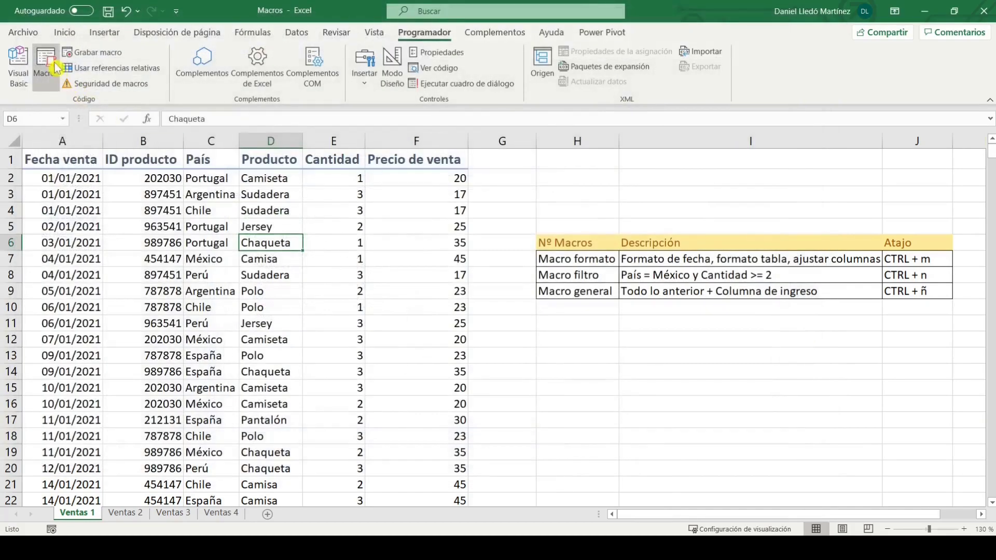
Check the shortcut assigned to Macro_formato in its macro options, then close the macro list without changes
{"action": "left_click", "coordinate": [46, 63]}
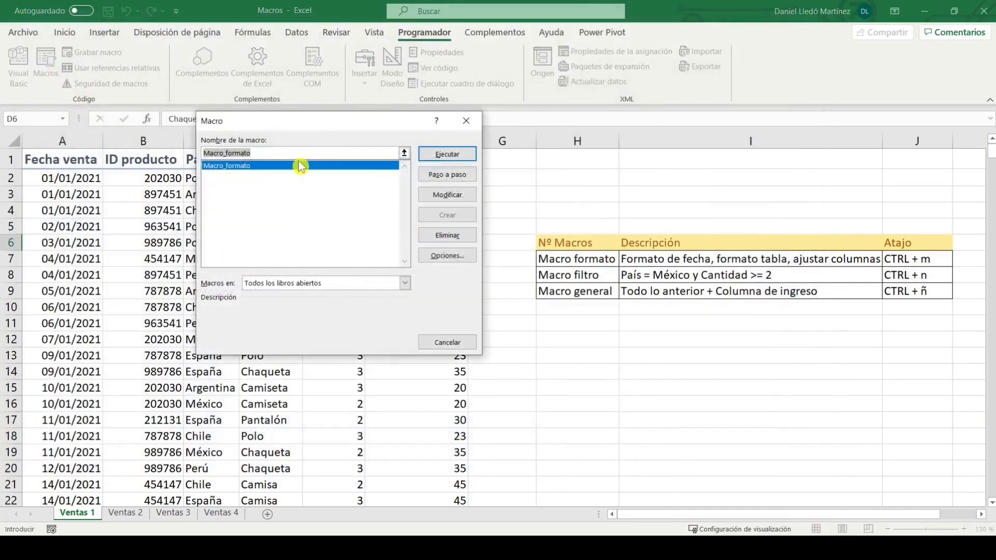
{"action": "left_click", "coordinate": [448, 257]}
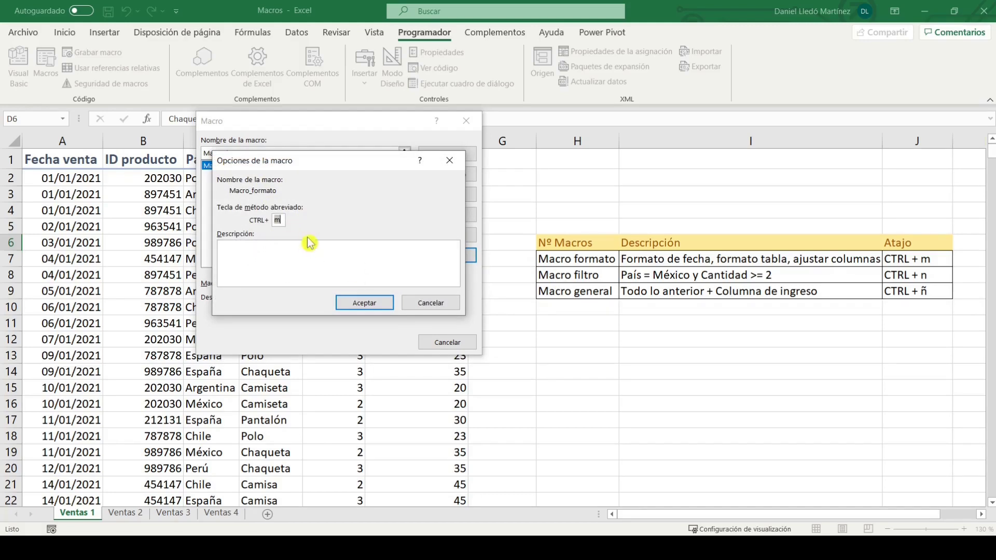
{"action": "left_click", "coordinate": [430, 305]}
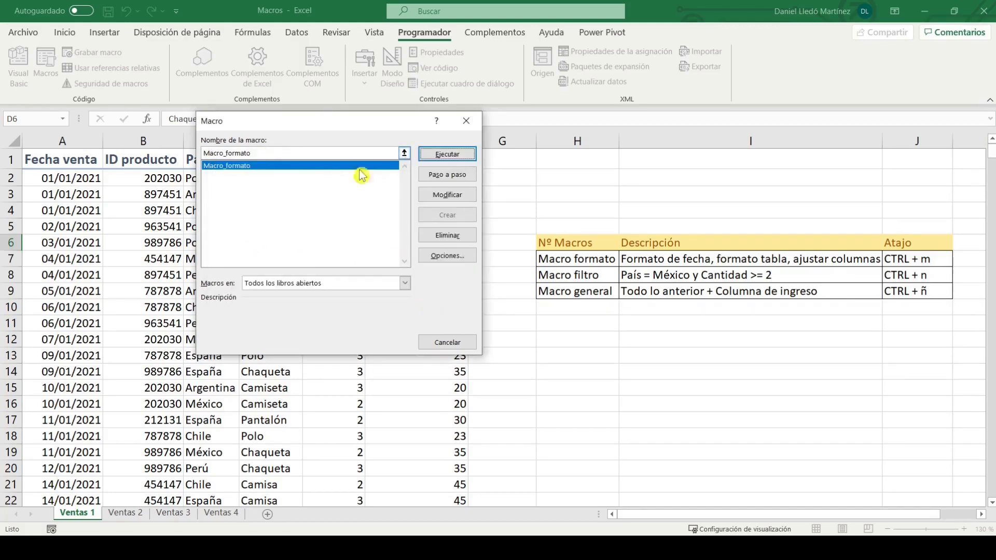
{"action": "left_click", "coordinate": [468, 123]}
{"action": "left_click_drag", "start_coordinate": [483, 230], "coordinate": [482, 243]}
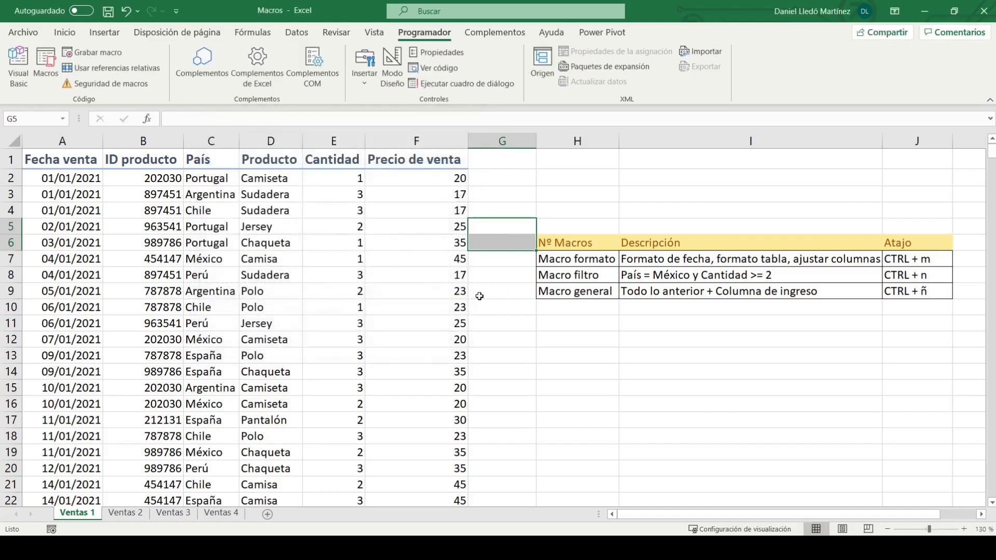
Run Macro_formato on the Ventas 2 sheet
{"action": "left_click", "coordinate": [125, 513]}
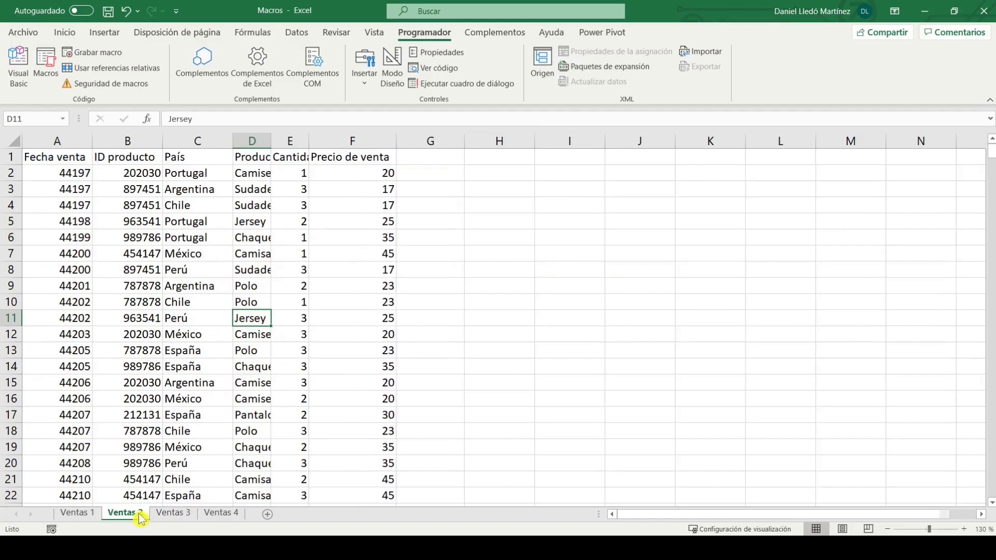
{"action": "left_click", "coordinate": [197, 238]}
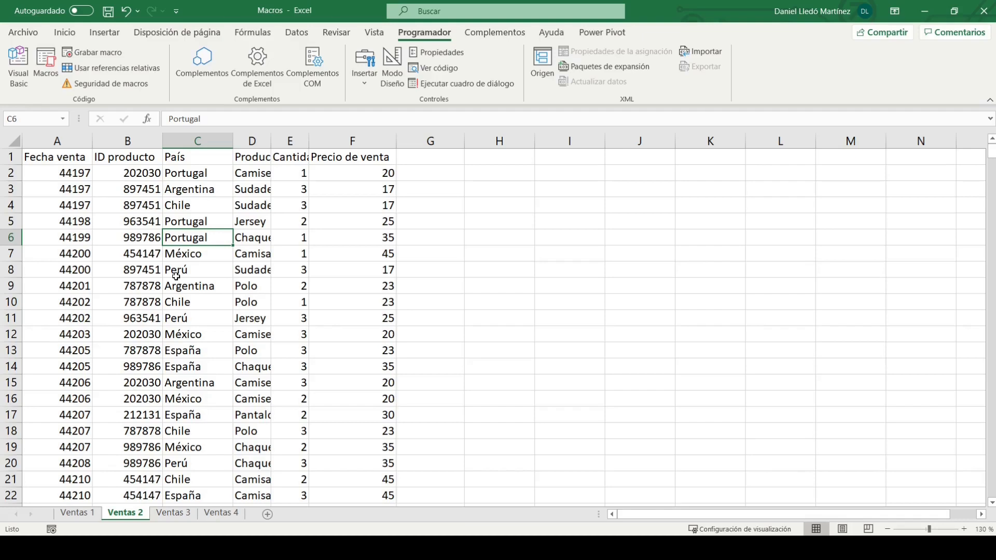
{"action": "key", "text": "ctrl+shift+f"}
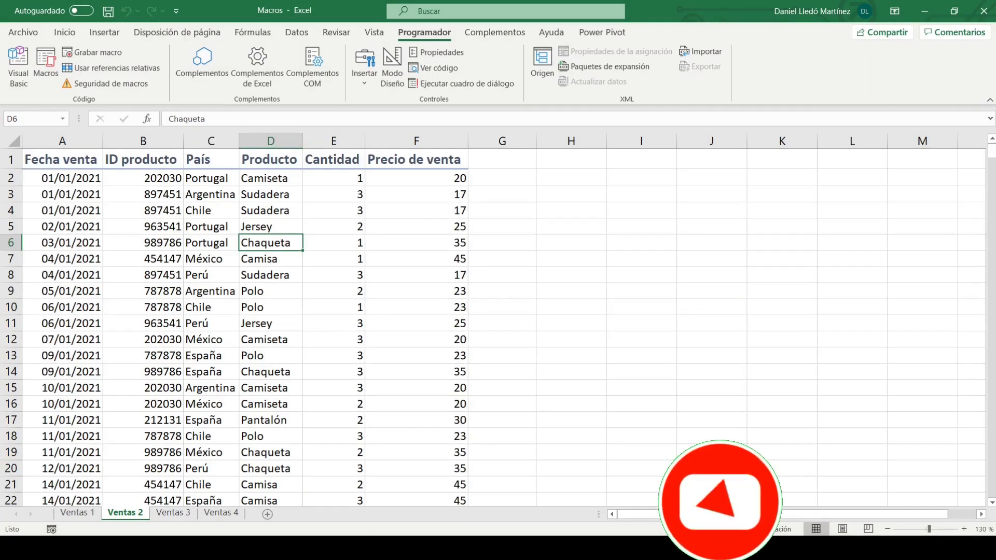
Return to the Ventas 1 sheet and start recording a macro named Macro_filtro with the shortcut CTRL+n, stored in this workbook
{"action": "left_click", "coordinate": [76, 513]}
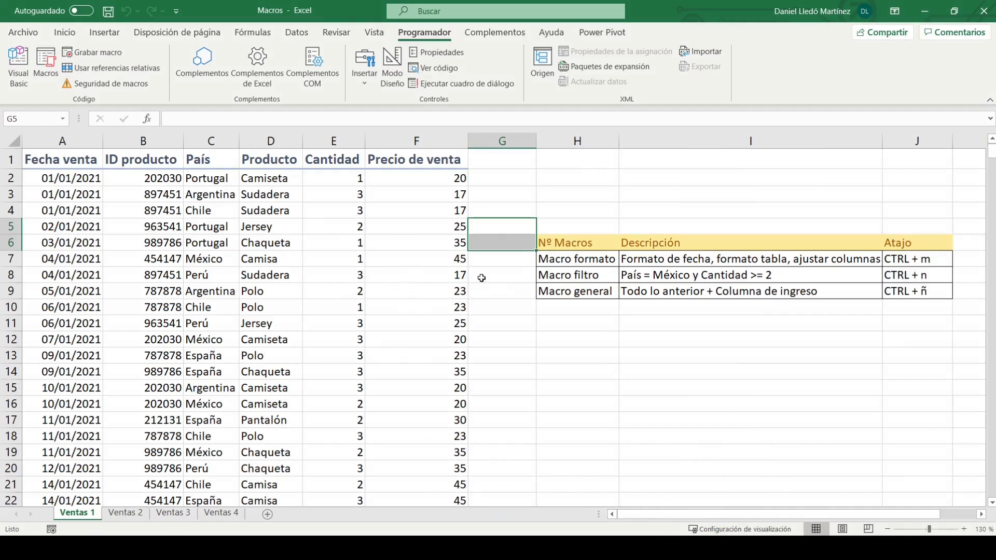
{"action": "left_click", "coordinate": [555, 276]}
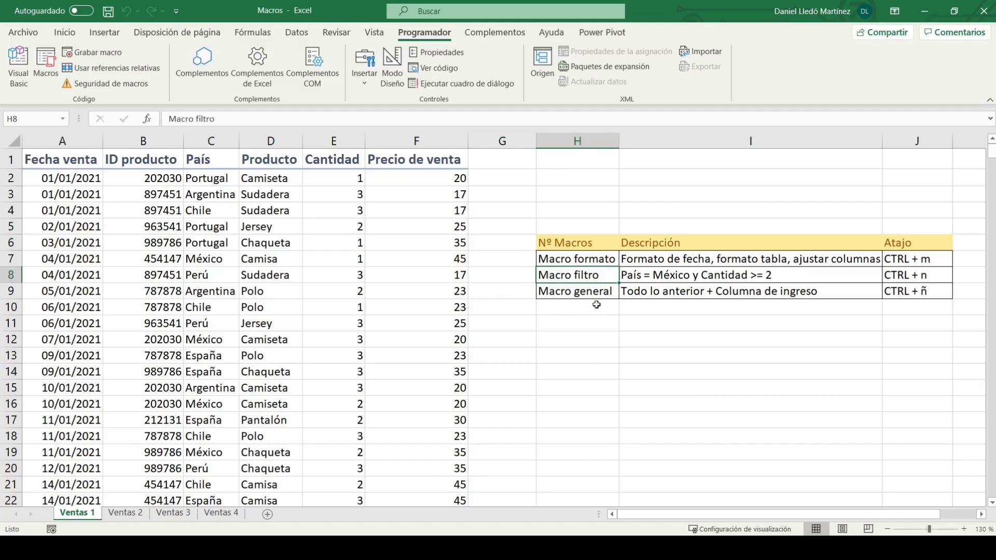
{"action": "left_click", "coordinate": [671, 278]}
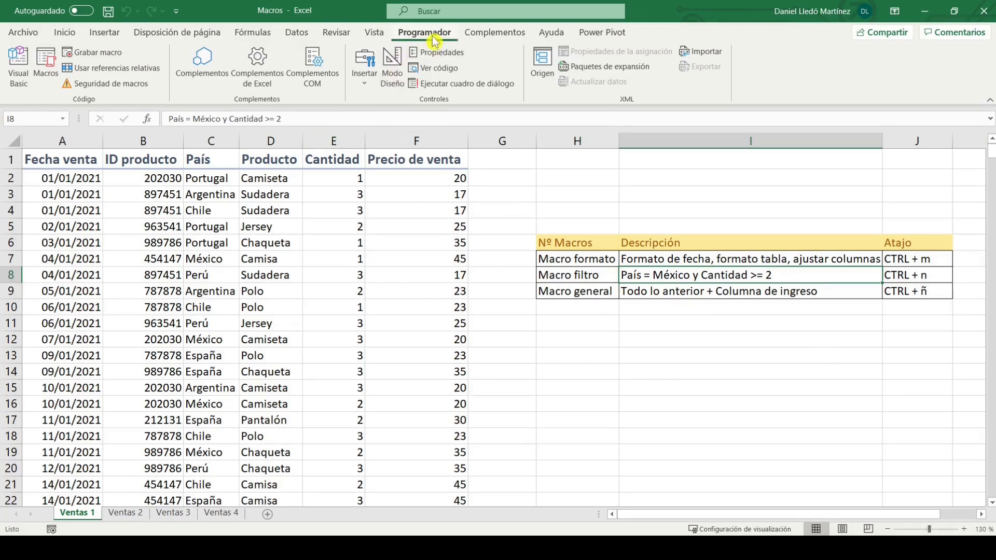
{"action": "left_click", "coordinate": [97, 52]}
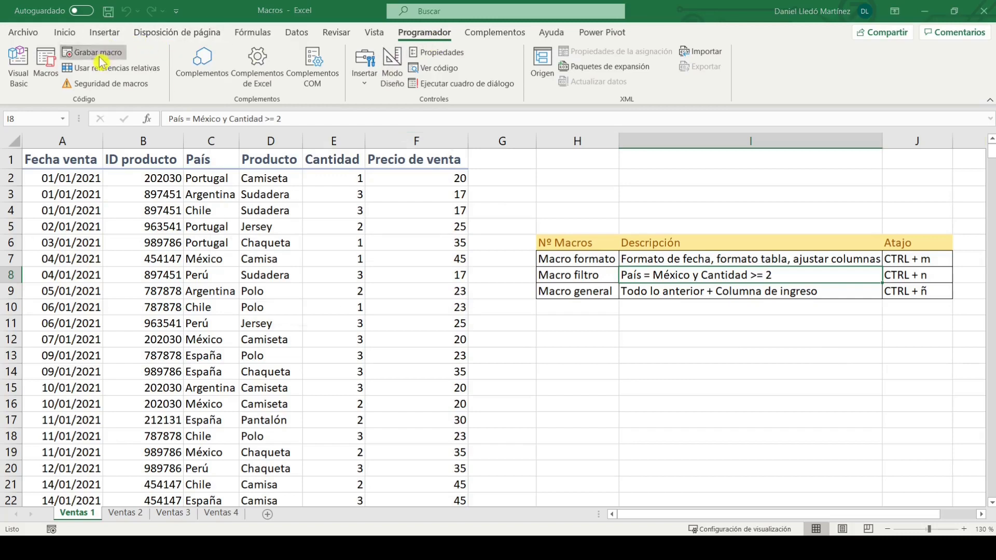
{"action": "left_click", "coordinate": [296, 178]}
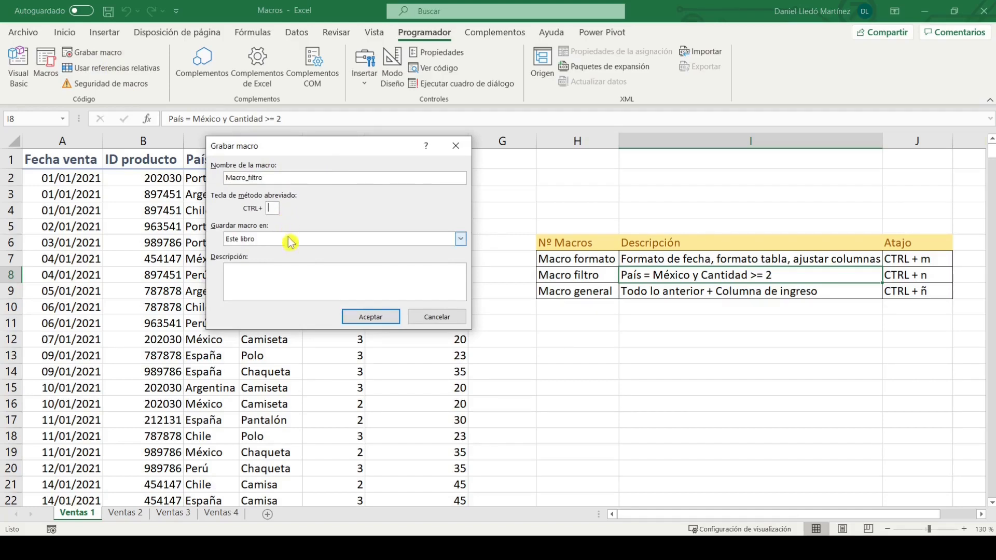
{"action": "key", "text": "Tab"}
{"action": "type", "text": "n"}
{"action": "left_click", "coordinate": [261, 280]}
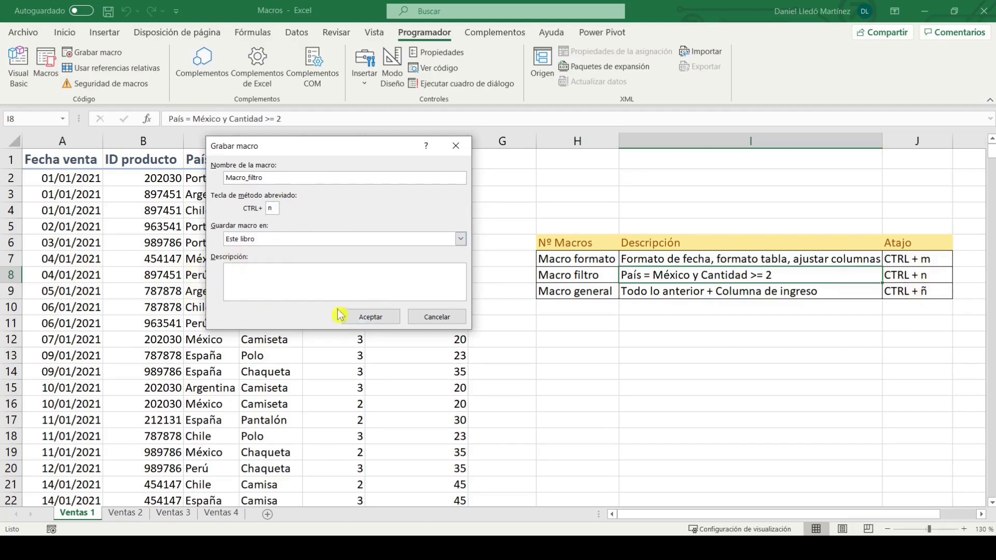
{"action": "left_click", "coordinate": [370, 317]}
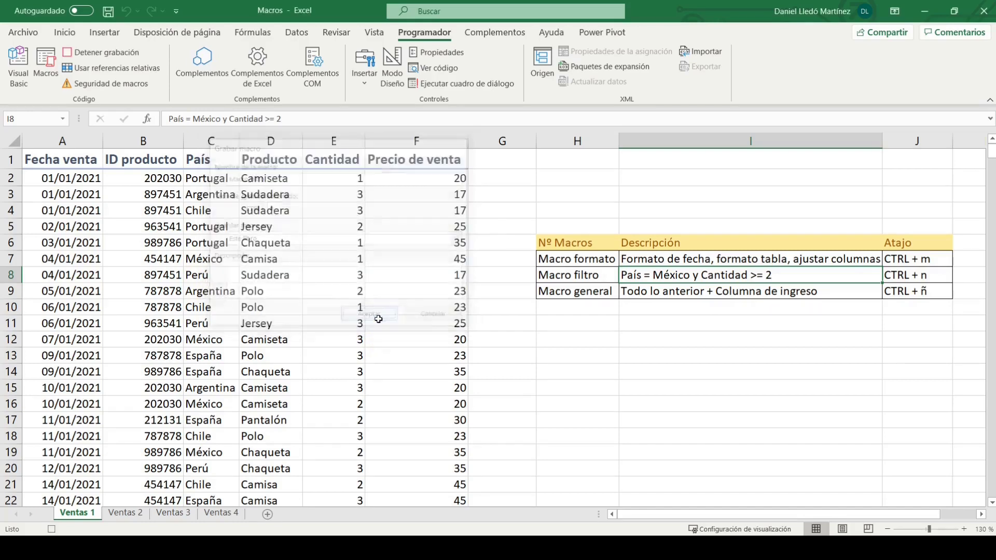
Turn on filtering for the sales headers and filter the País column to values equal to México
{"action": "left_click", "coordinate": [224, 163]}
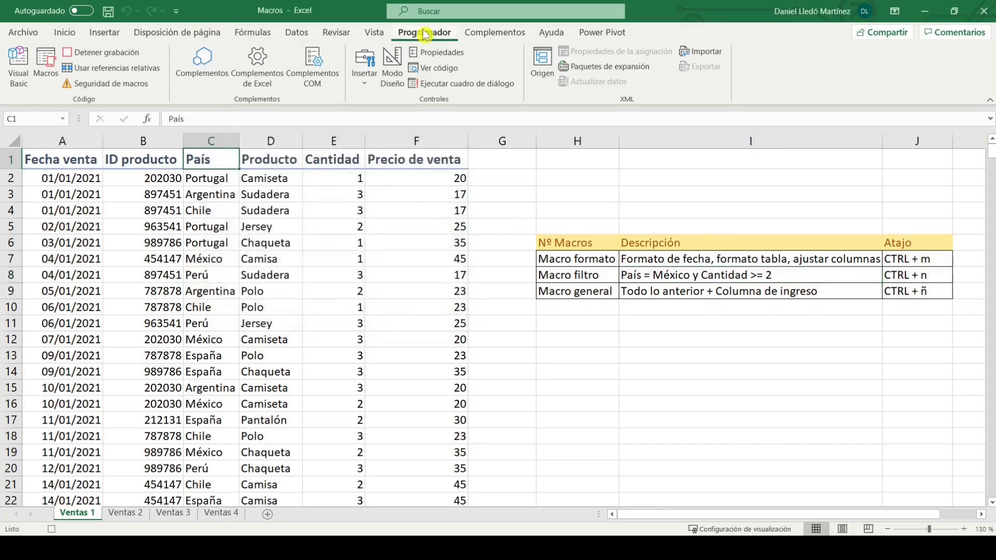
{"action": "left_click", "coordinate": [295, 34]}
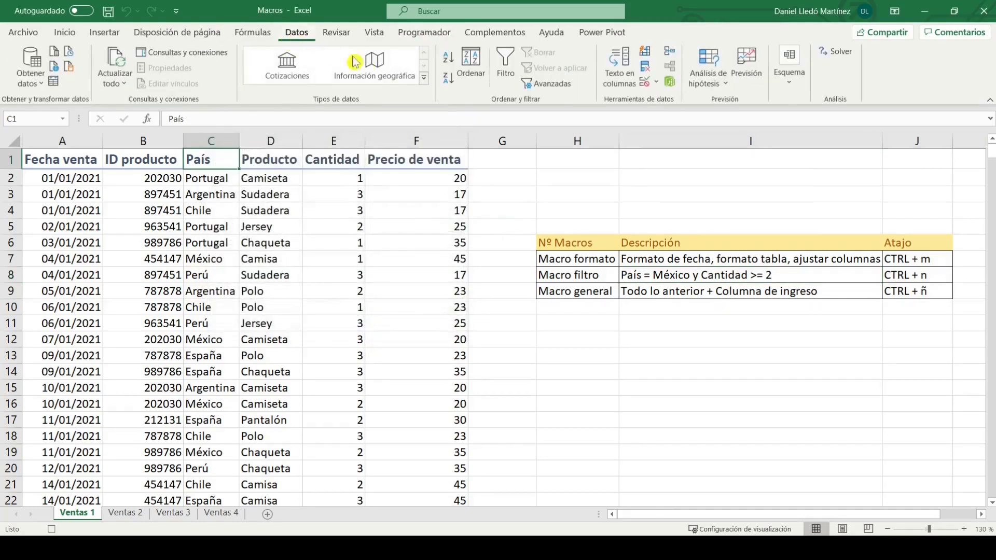
{"action": "left_click", "coordinate": [505, 68]}
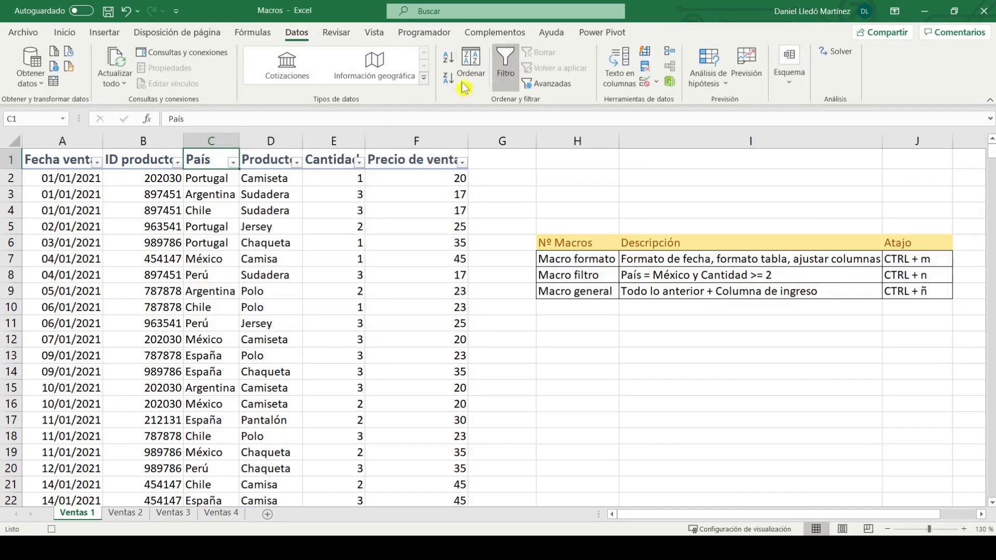
{"action": "left_click", "coordinate": [233, 163]}
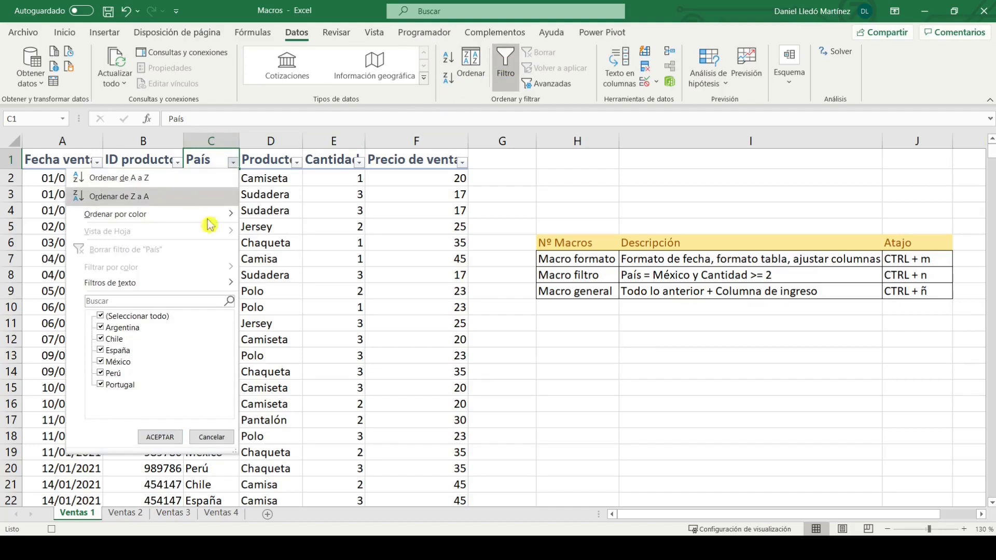
{"action": "mouse_move", "coordinate": [195, 284]}
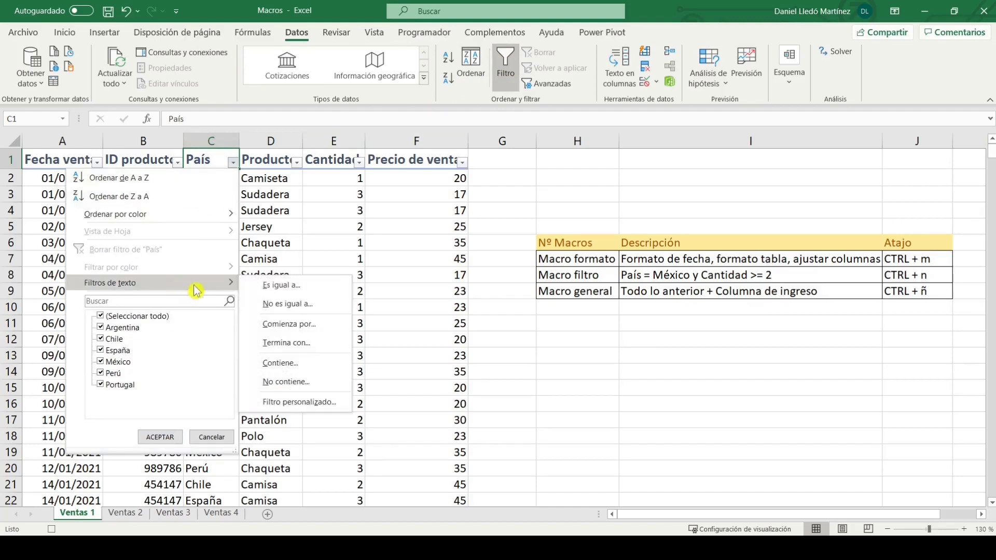
{"action": "left_click", "coordinate": [314, 287]}
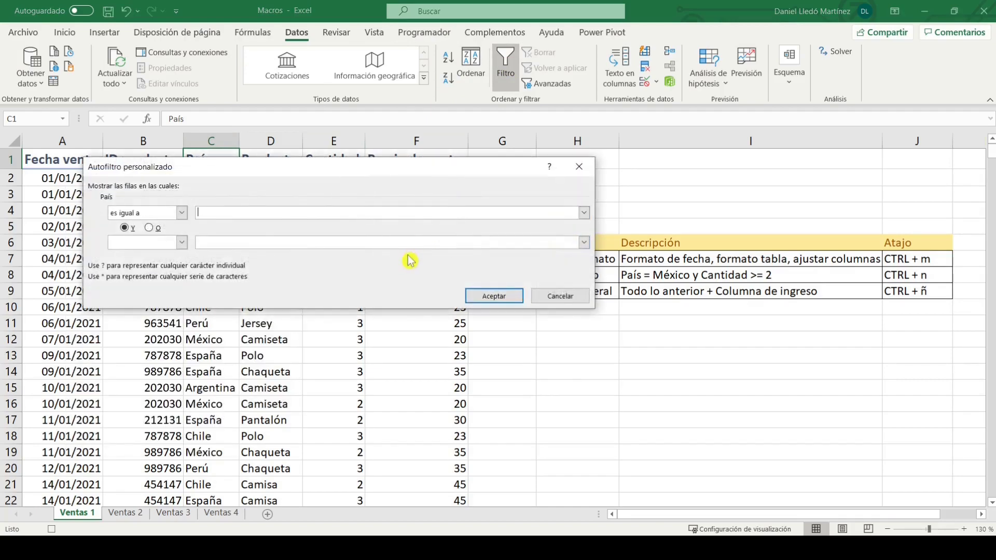
{"action": "type", "text": "México"}
{"action": "left_click", "coordinate": [506, 297]}
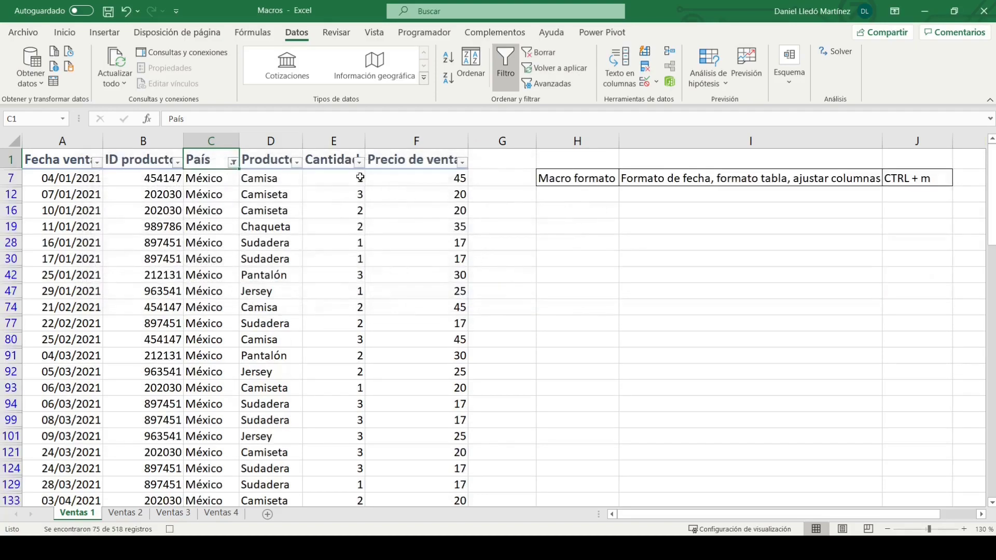
Filter the Cantidad column to values greater than or equal to 2 and stop the macro recording
{"action": "left_click", "coordinate": [358, 163]}
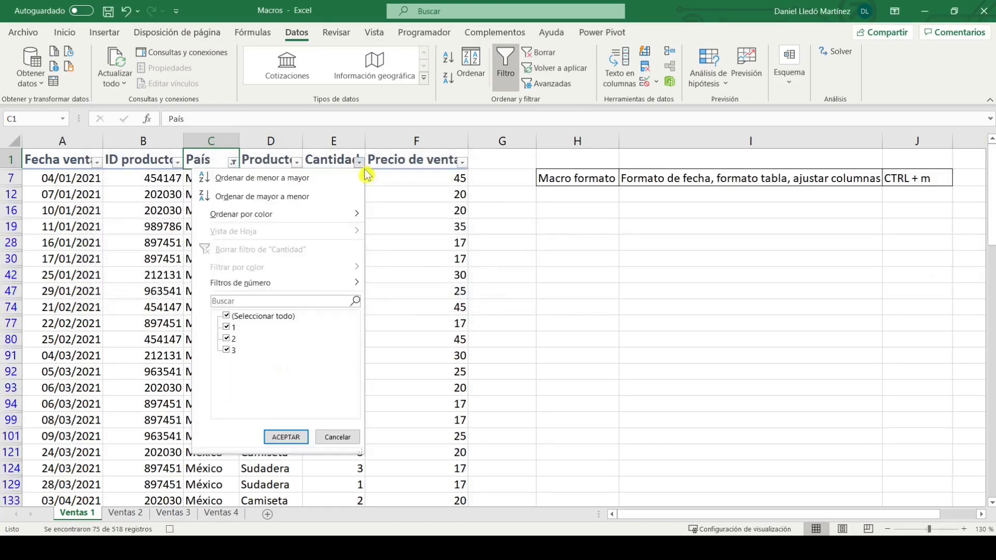
{"action": "mouse_move", "coordinate": [322, 282]}
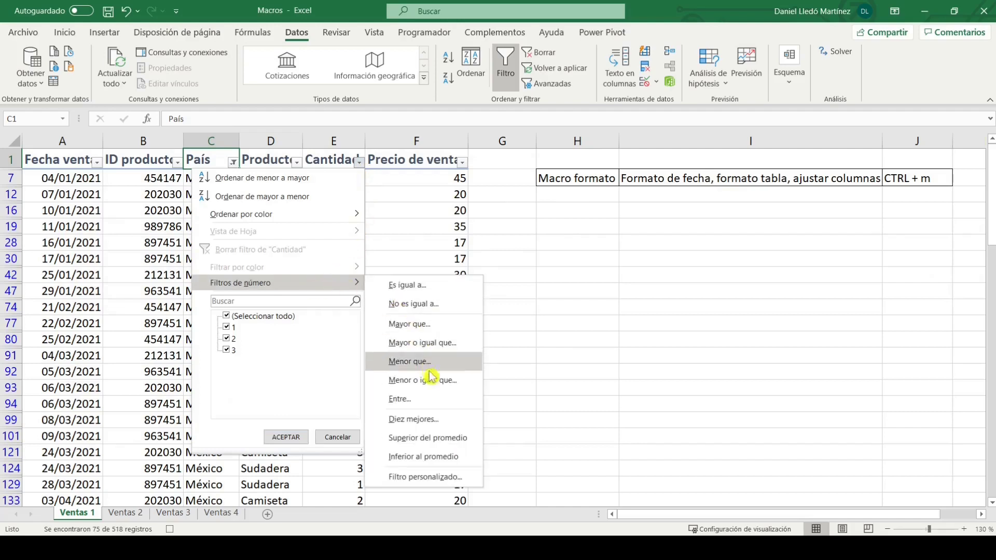
{"action": "left_click", "coordinate": [423, 343]}
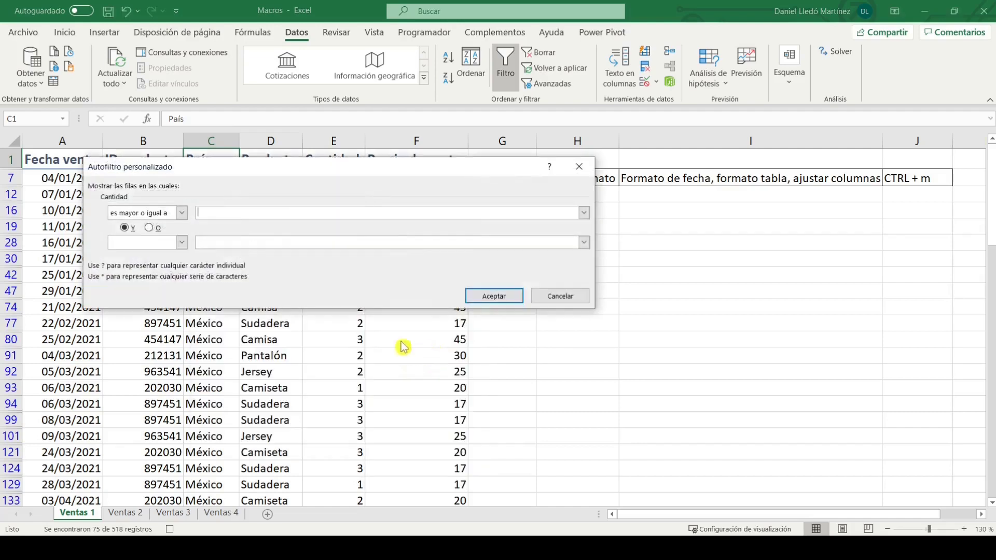
{"action": "left_click_drag", "start_coordinate": [414, 167], "coordinate": [423, 198]}
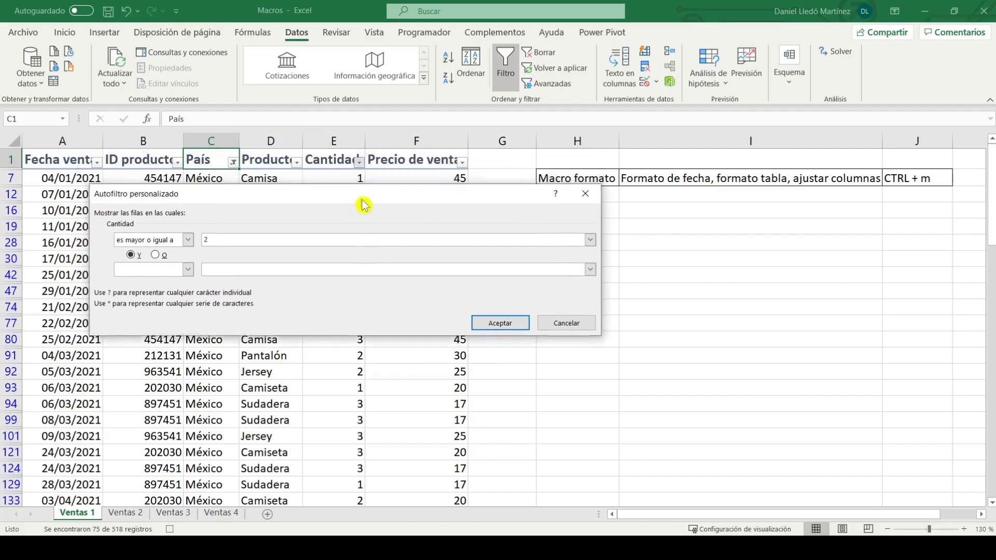
{"action": "left_click", "coordinate": [204, 246]}
{"action": "type", "text": "2"}
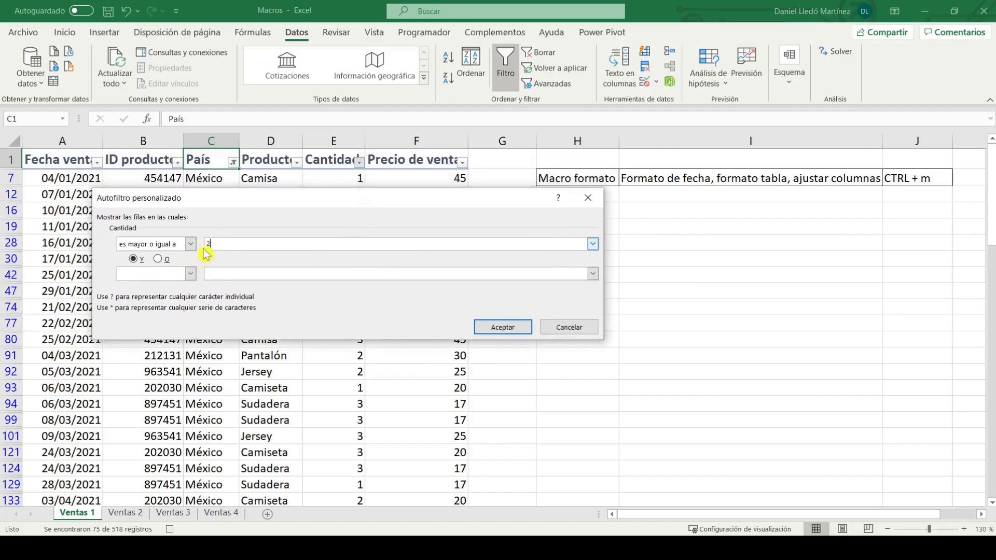
{"action": "left_click", "coordinate": [505, 328]}
{"action": "left_click", "coordinate": [474, 280]}
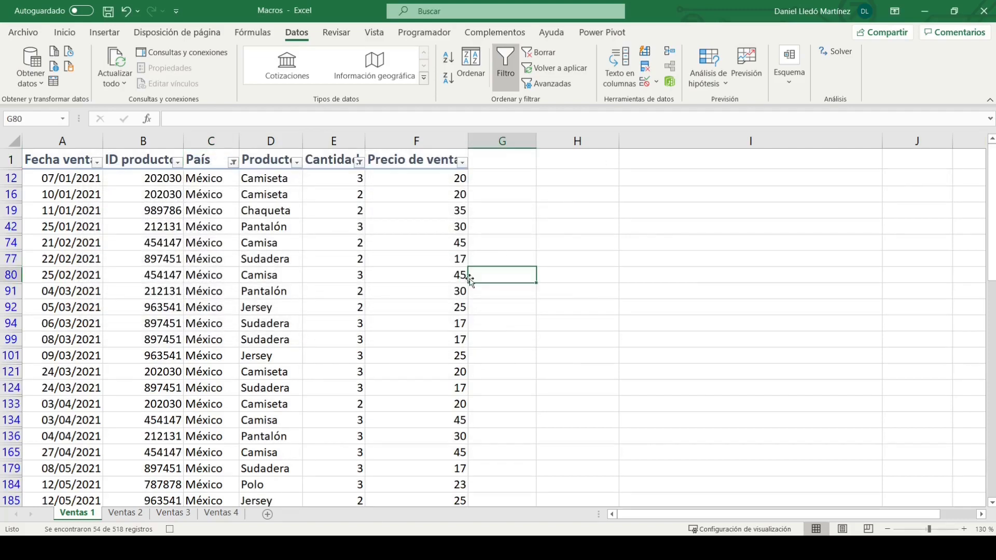
{"action": "left_click", "coordinate": [443, 34]}
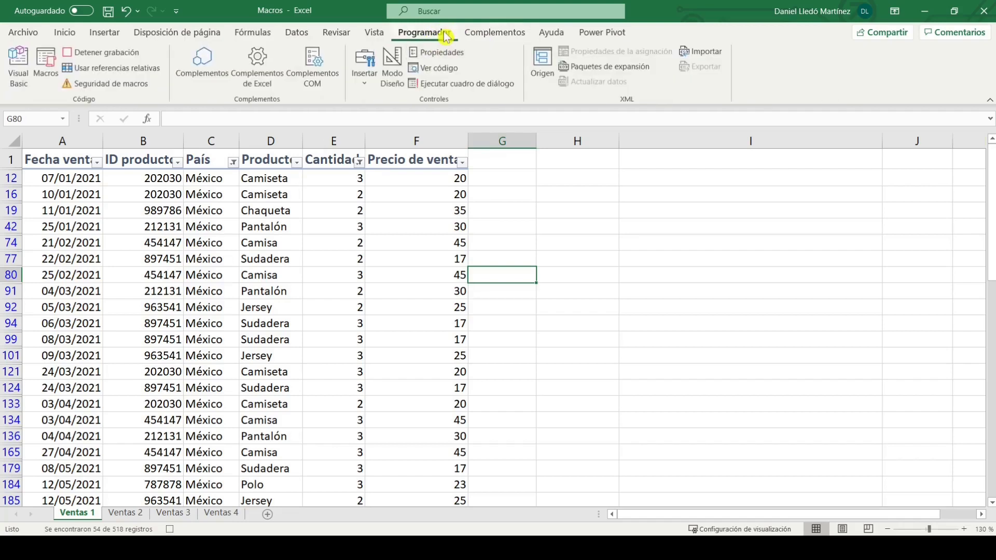
{"action": "left_click", "coordinate": [80, 54]}
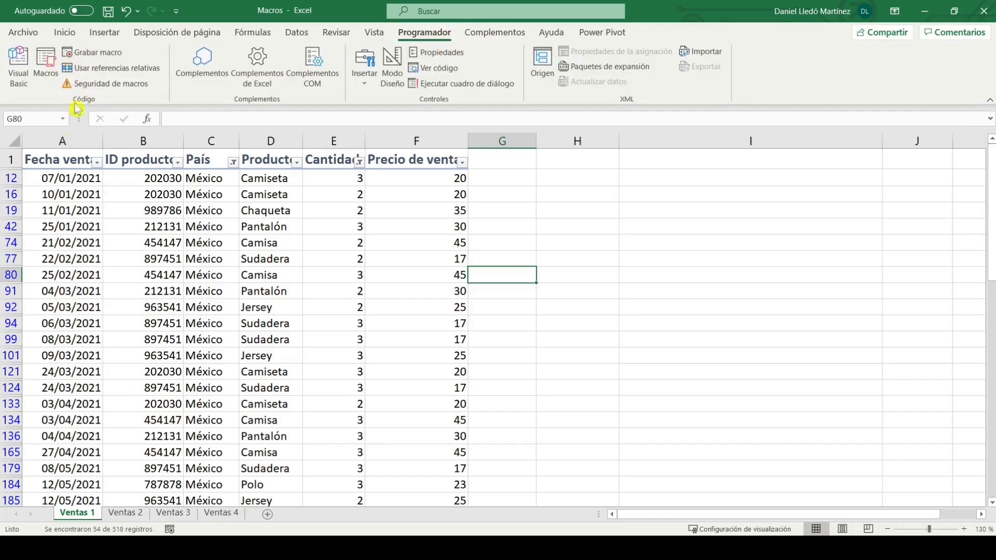
Run Macro_filtro on the Ventas 2 sheet and check the filtered País and Cantidad columns
{"action": "left_click", "coordinate": [125, 513]}
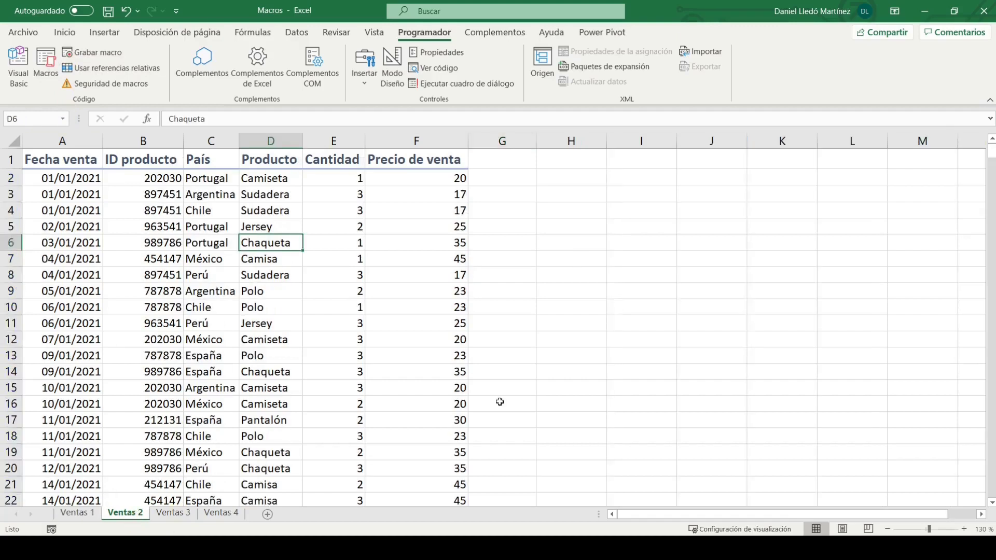
{"action": "left_click", "coordinate": [386, 292]}
{"action": "left_click", "coordinate": [280, 228]}
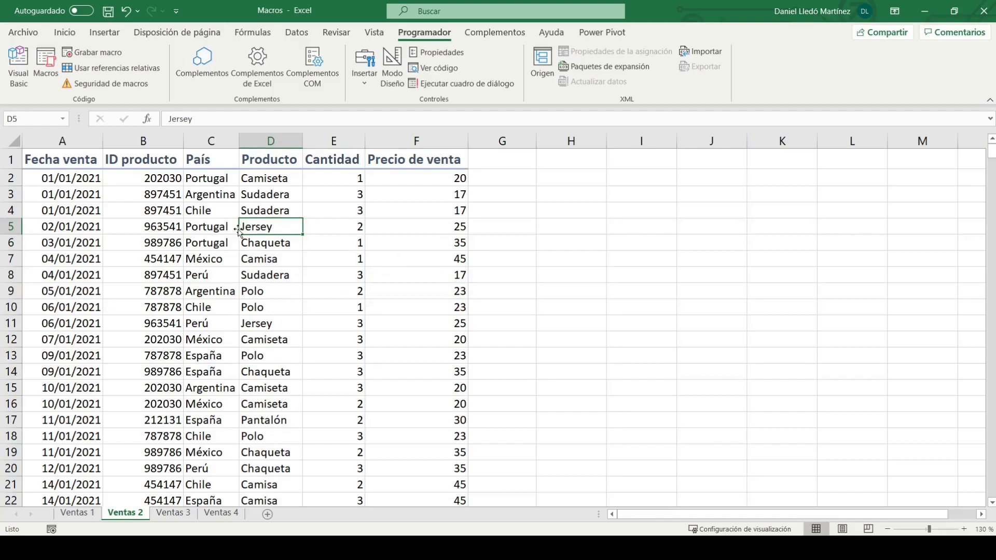
{"action": "key", "text": "ctrl+m"}
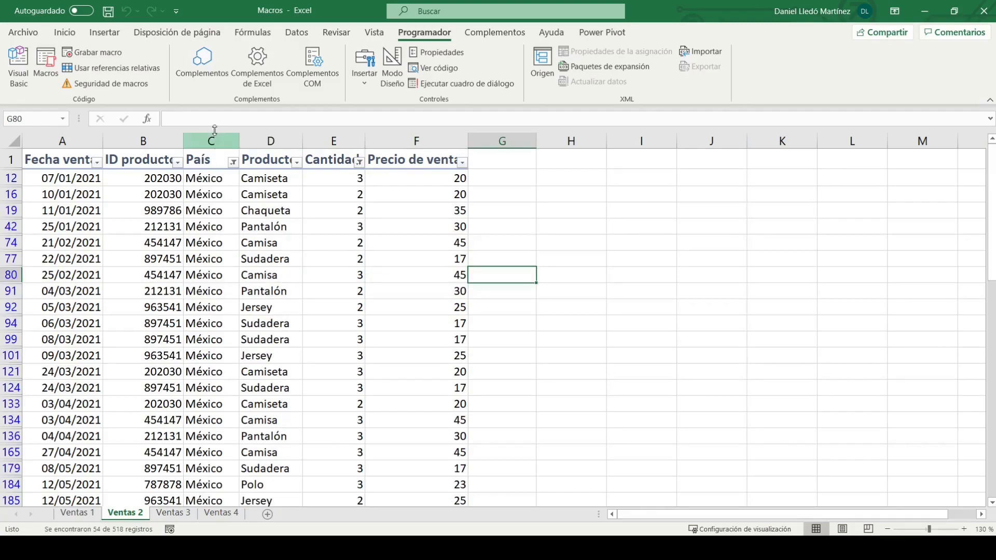
{"action": "left_click", "coordinate": [210, 152]}
{"action": "left_click", "coordinate": [214, 210]}
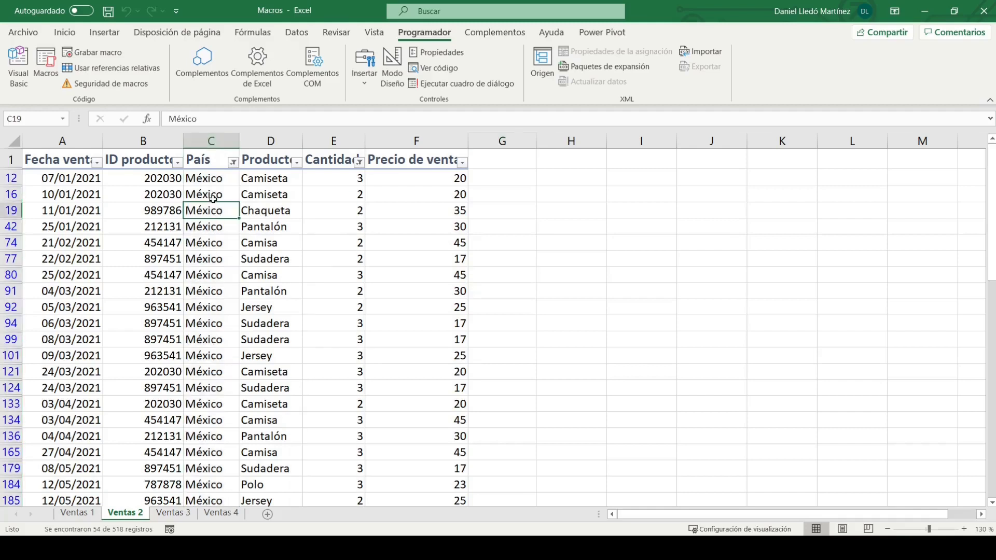
{"action": "scroll", "coordinate": [202, 322], "scroll_direction": "down", "scroll_amount": 5}
{"action": "scroll", "coordinate": [201, 322], "scroll_direction": "up", "scroll_amount": 5}
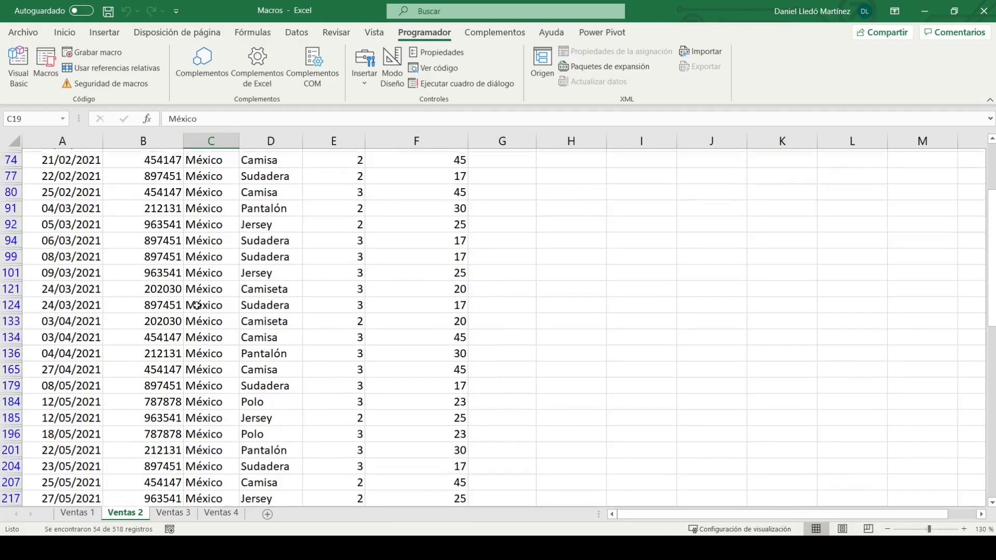
{"action": "left_click", "coordinate": [346, 241]}
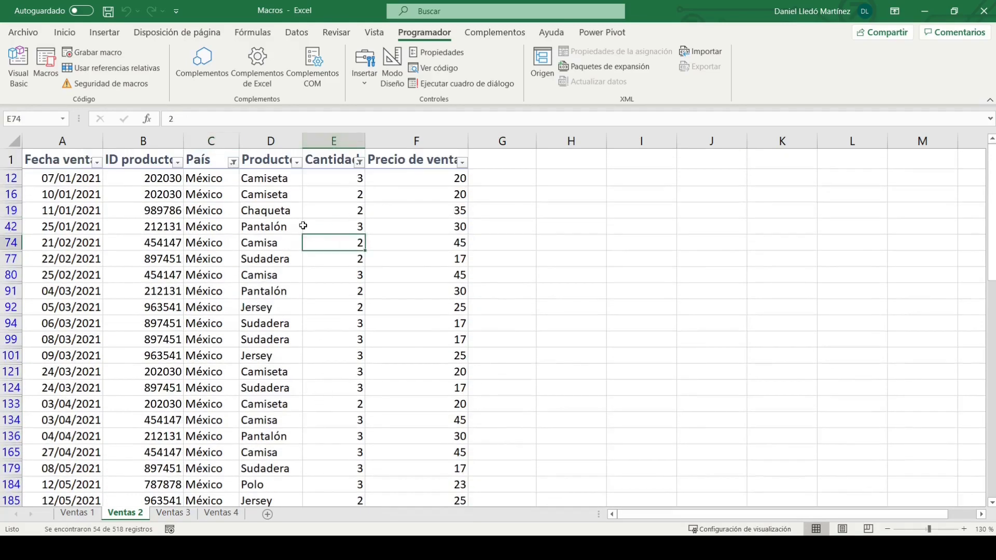
Look through the filtered rows of the Ventas 2 sheet down to the last record and return to the headers
{"action": "scroll", "coordinate": [324, 299], "scroll_direction": "down", "scroll_amount": 9}
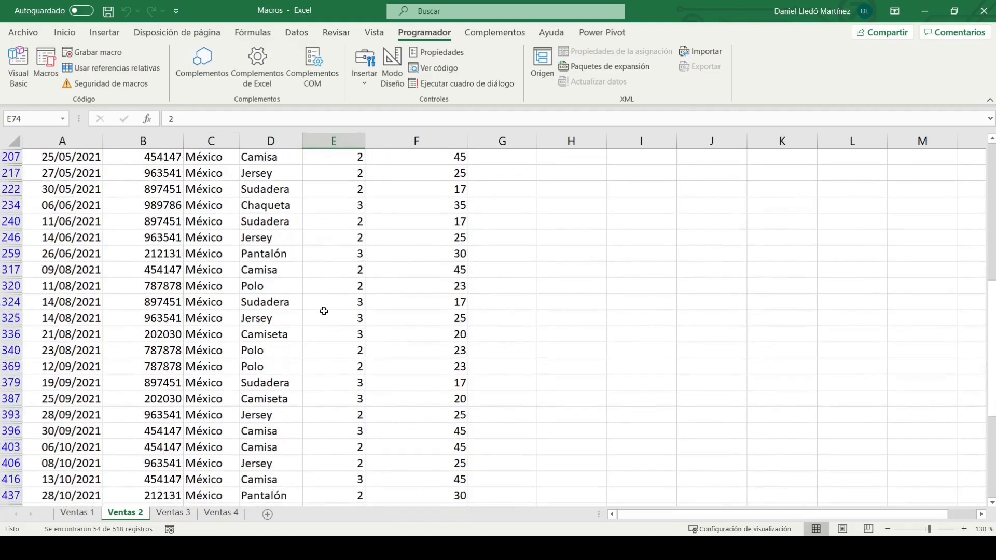
{"action": "scroll", "coordinate": [324, 312], "scroll_direction": "down", "scroll_amount": 4}
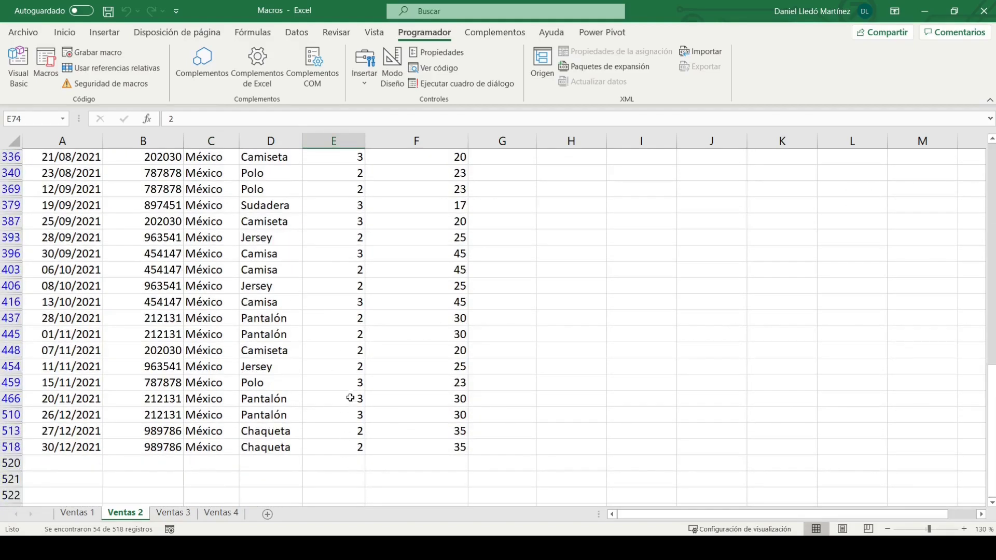
{"action": "scroll", "coordinate": [351, 398], "scroll_direction": "up", "scroll_amount": 13}
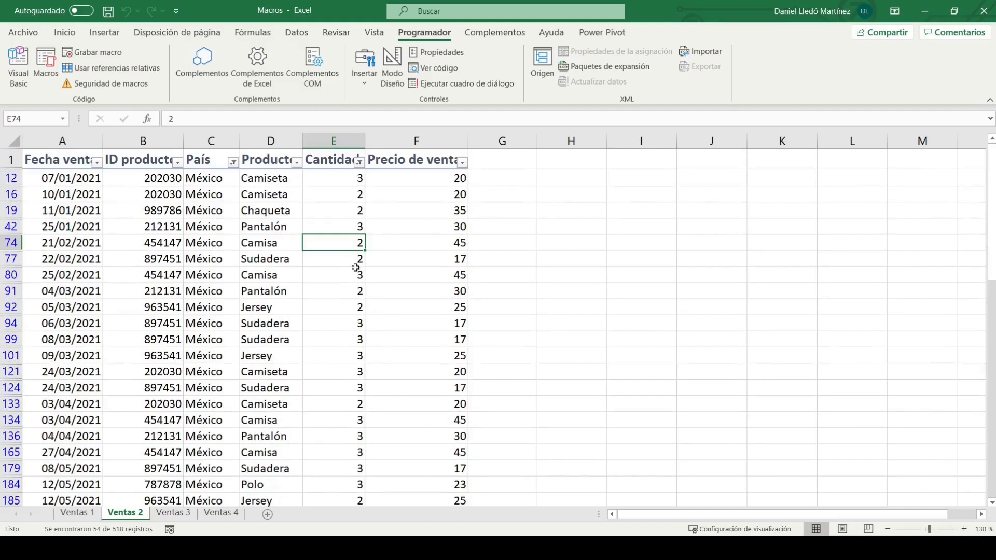
Clear the País and Cantidad filters on the Ventas 1 sheet and select the Macro general entry in the macro list
{"action": "left_click", "coordinate": [91, 514]}
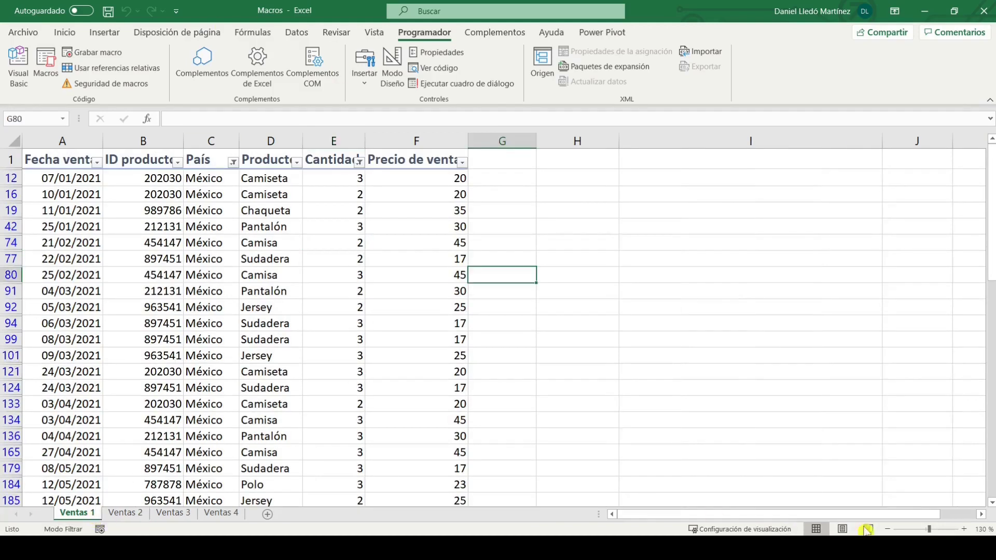
{"action": "left_click", "coordinate": [343, 155]}
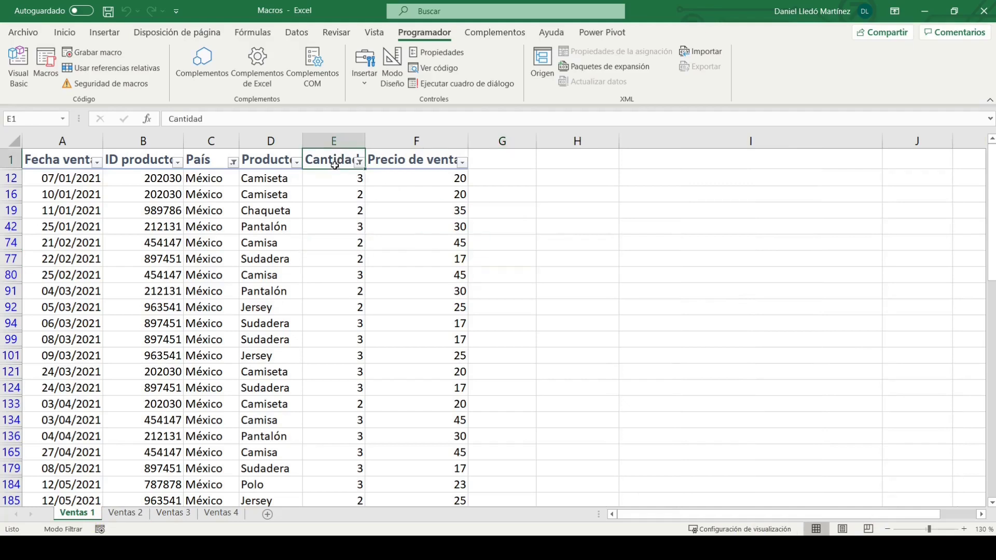
{"action": "left_click", "coordinate": [296, 33]}
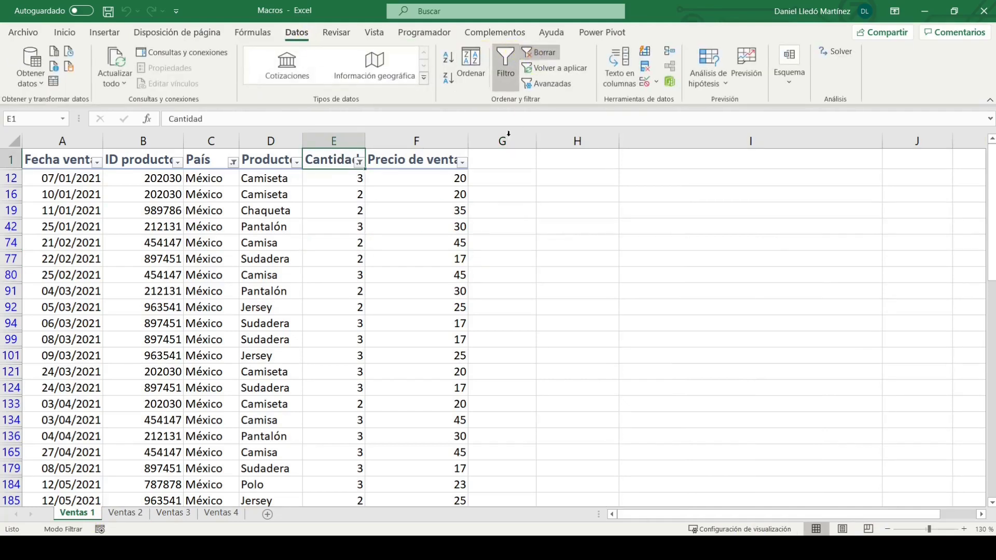
{"action": "left_click", "coordinate": [538, 53]}
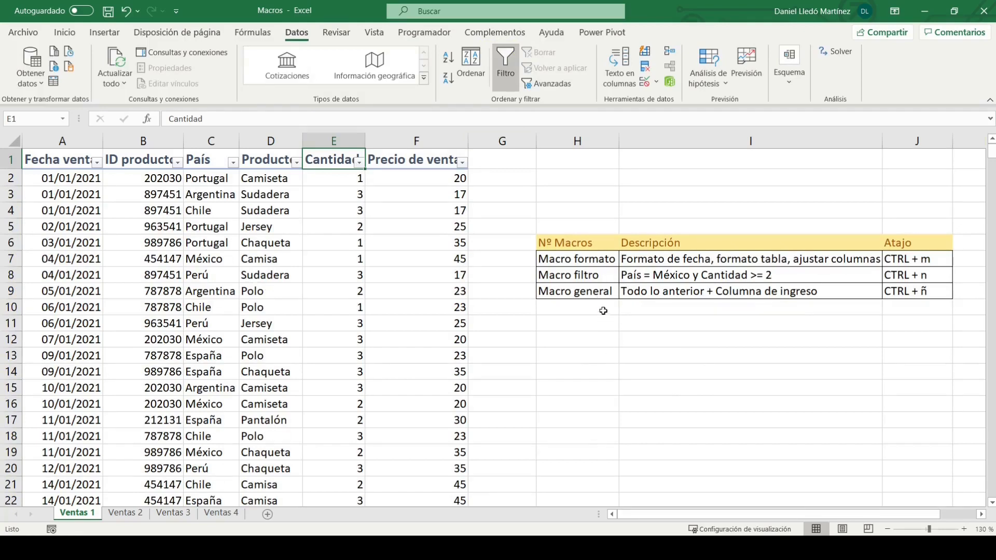
{"action": "left_click", "coordinate": [597, 296]}
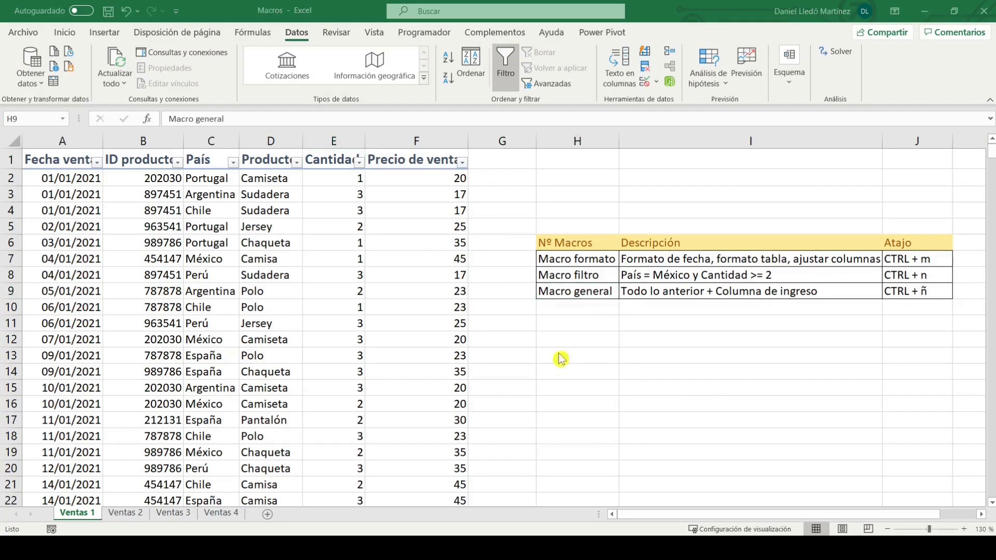
{"action": "left_click", "coordinate": [603, 294]}
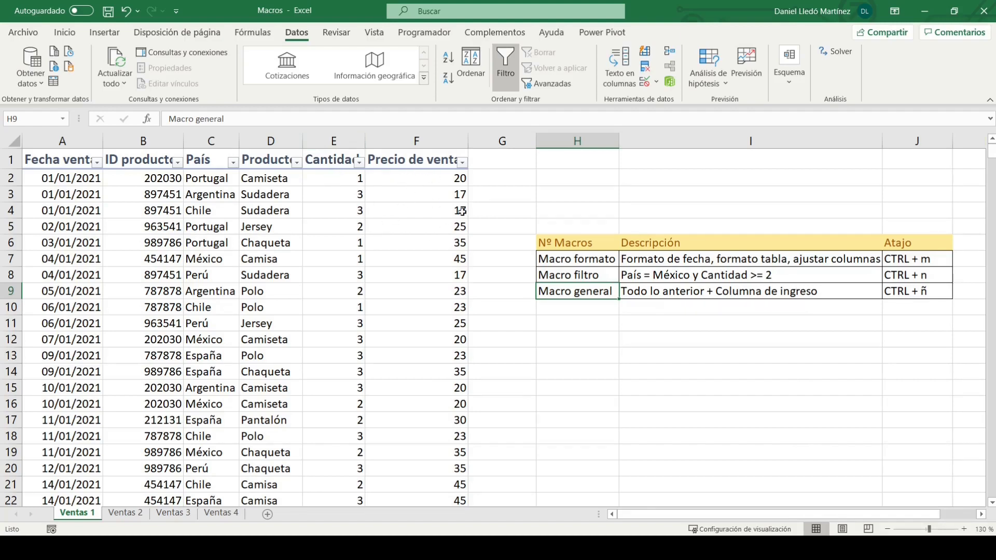
On the Ventas 3 sheet, start recording a macro named Macro_general with the shortcut CTRL+ñ, stored in this workbook
{"action": "left_click", "coordinate": [176, 515]}
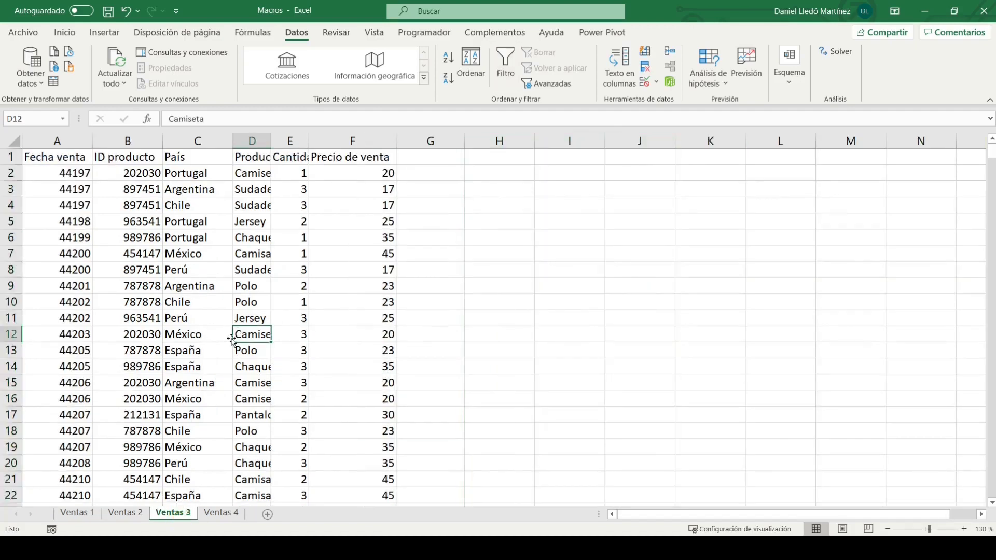
{"action": "left_click", "coordinate": [424, 32]}
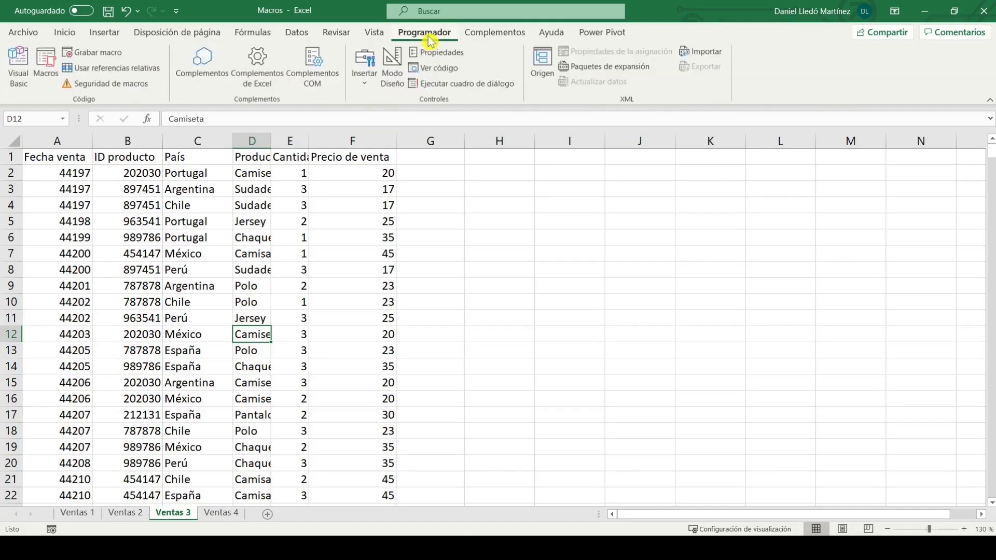
{"action": "left_click", "coordinate": [97, 52]}
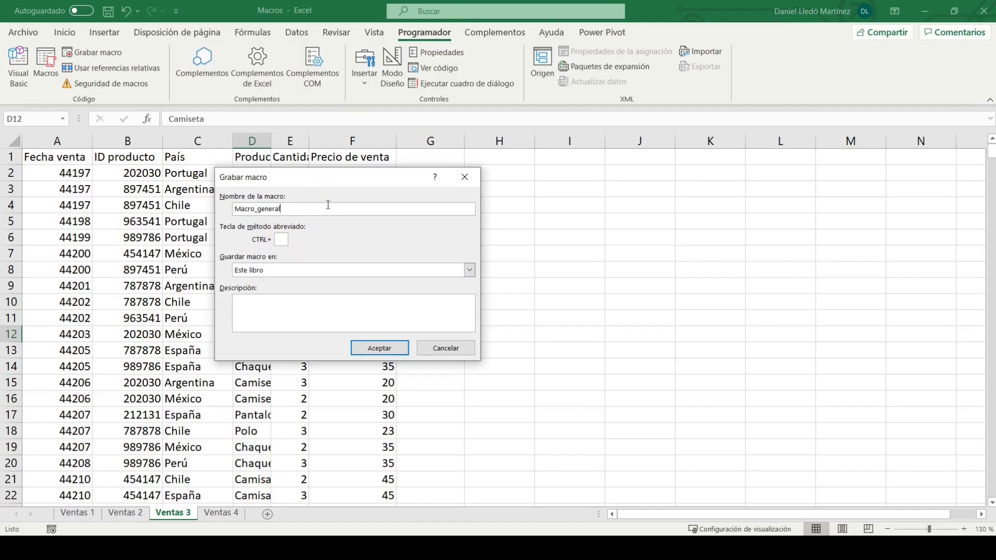
{"action": "left_click", "coordinate": [284, 240]}
{"action": "left_click", "coordinate": [380, 348]}
Apply the Título 2 cell style to the header cells from Fecha venta to Precio de venta
{"action": "left_click", "coordinate": [171, 210]}
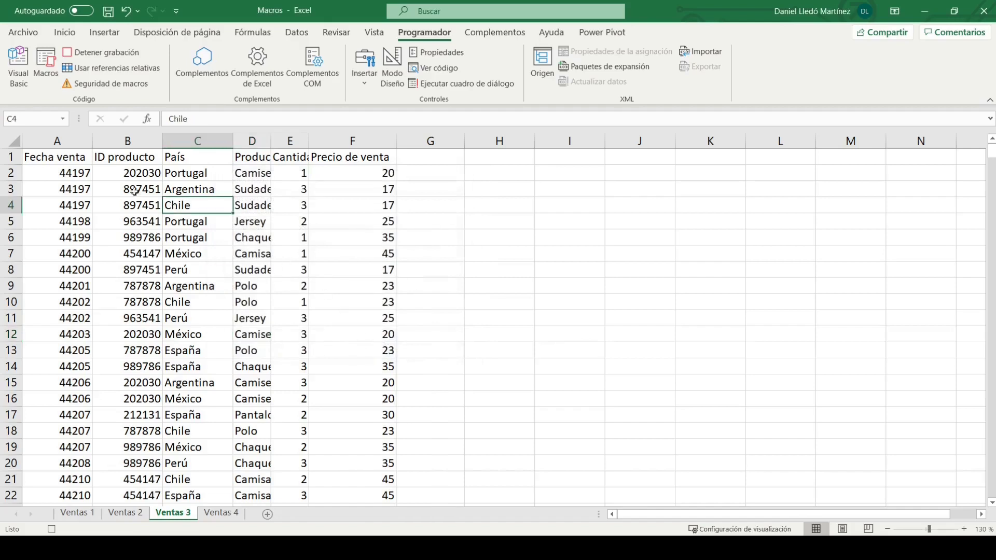
{"action": "left_click_drag", "start_coordinate": [75, 158], "coordinate": [389, 157]}
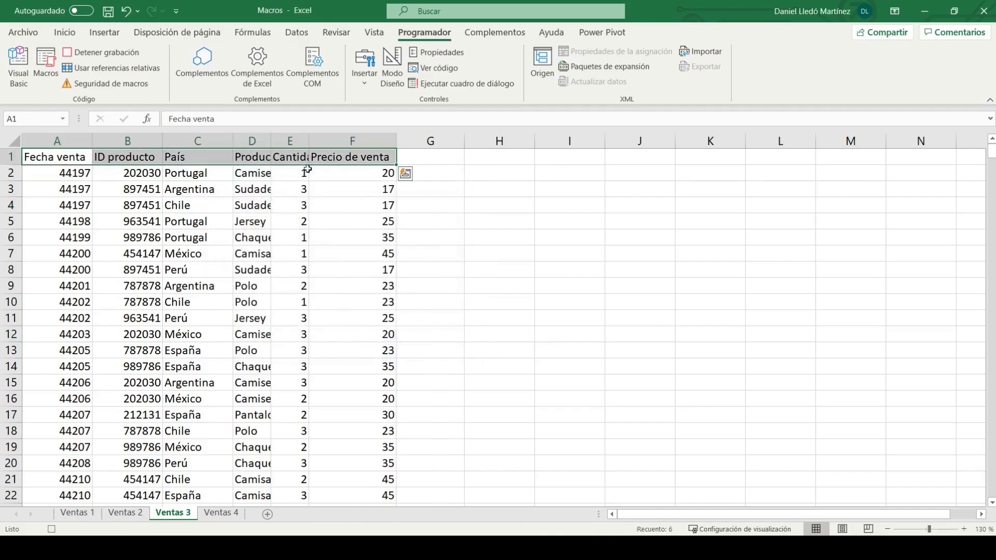
{"action": "left_click", "coordinate": [63, 32]}
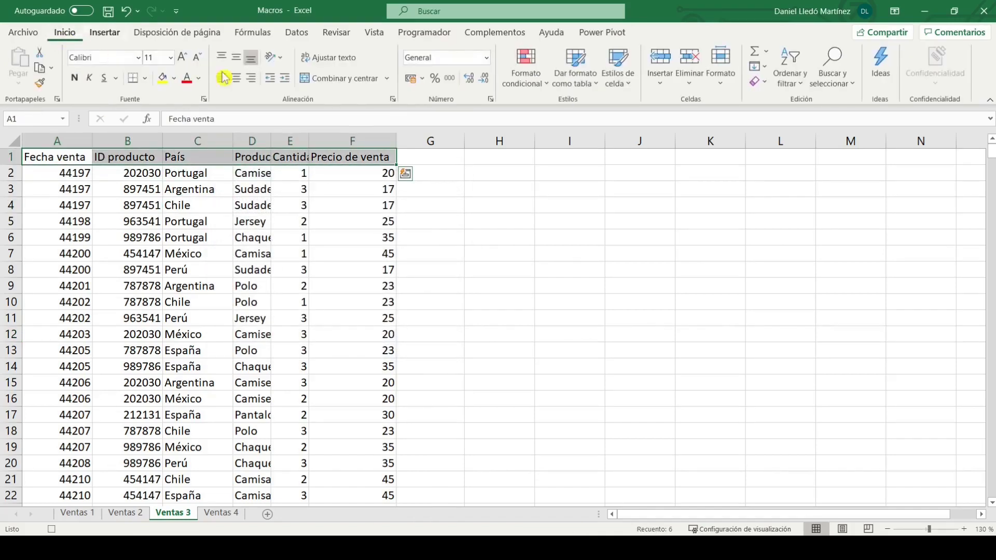
{"action": "left_click", "coordinate": [619, 83]}
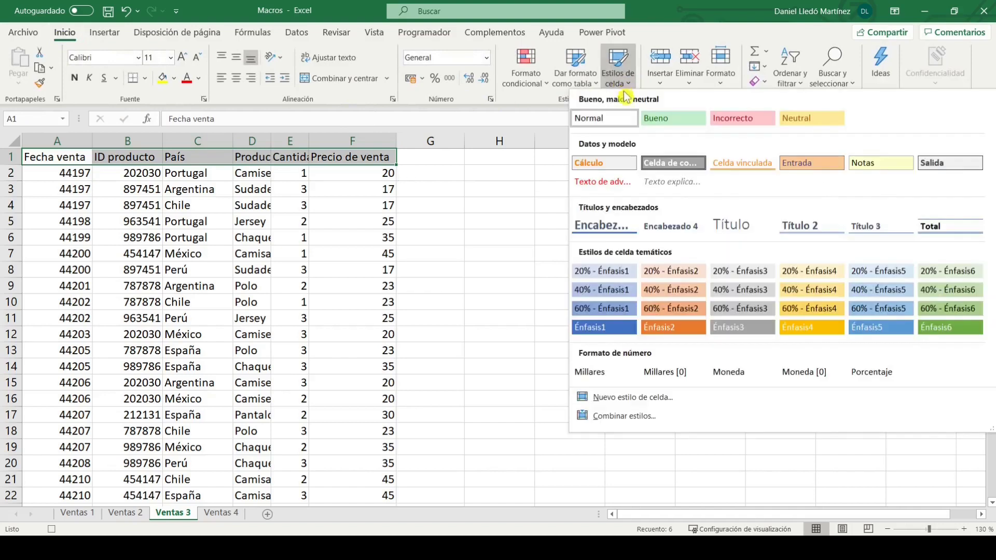
{"action": "left_click", "coordinate": [822, 231]}
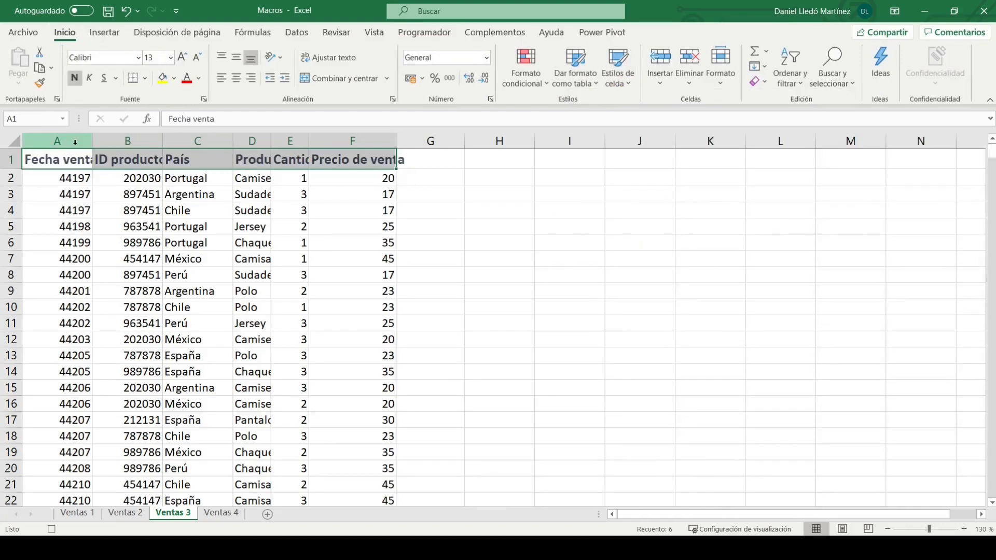
Autofit the widths of columns A to F and format the Fecha venta column as short date
{"action": "key", "text": "ctrl+shift+Down"}
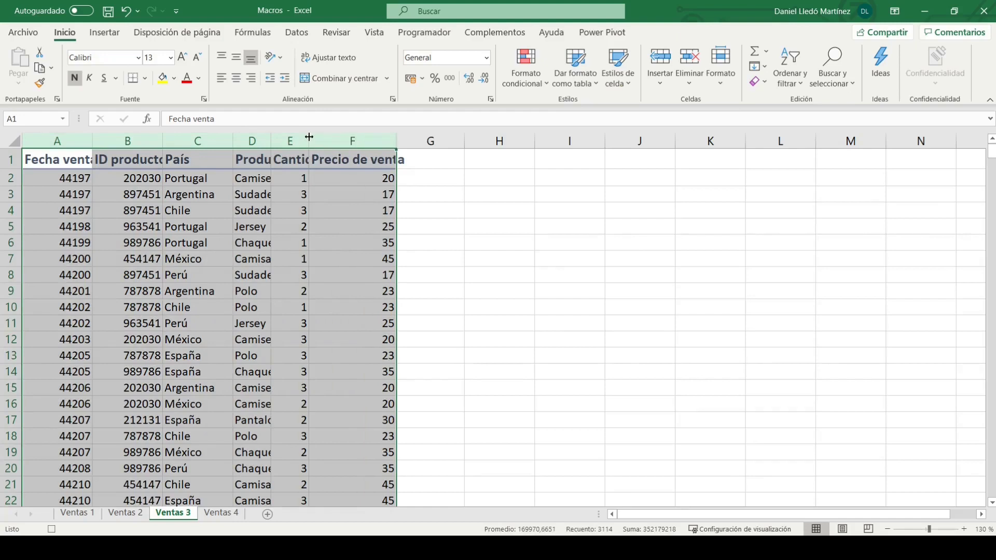
{"action": "double_click", "coordinate": [309, 136]}
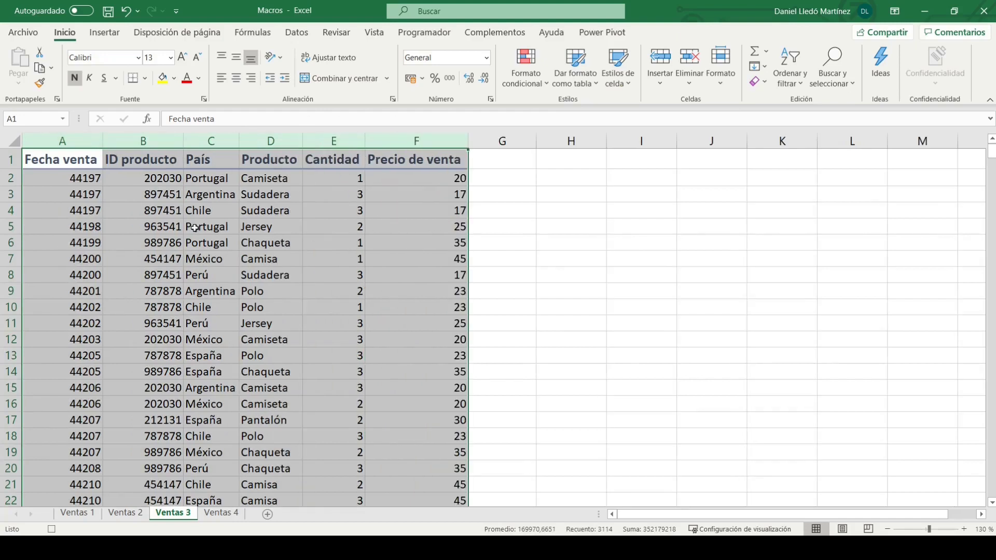
{"action": "left_click", "coordinate": [76, 142]}
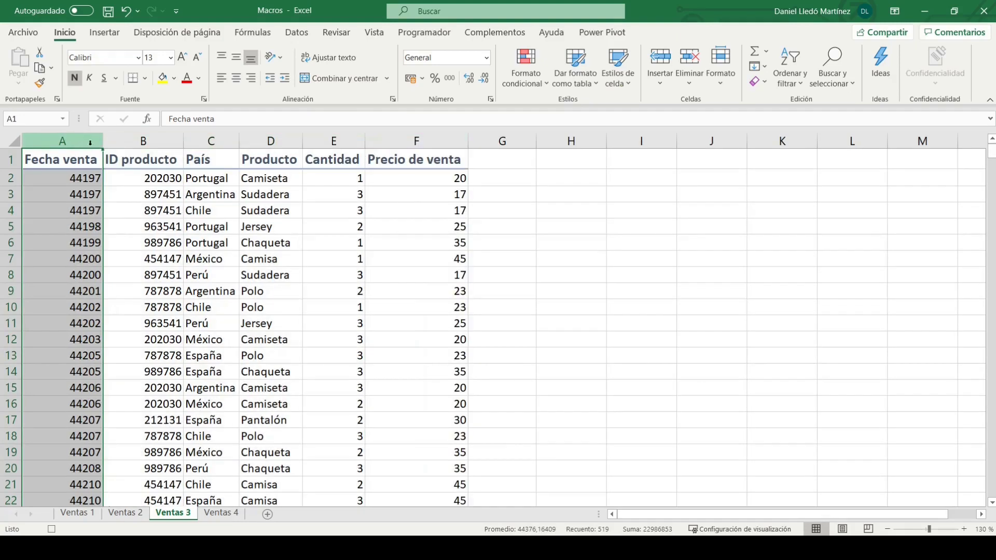
{"action": "left_click", "coordinate": [486, 58]}
{"action": "left_click", "coordinate": [467, 207]}
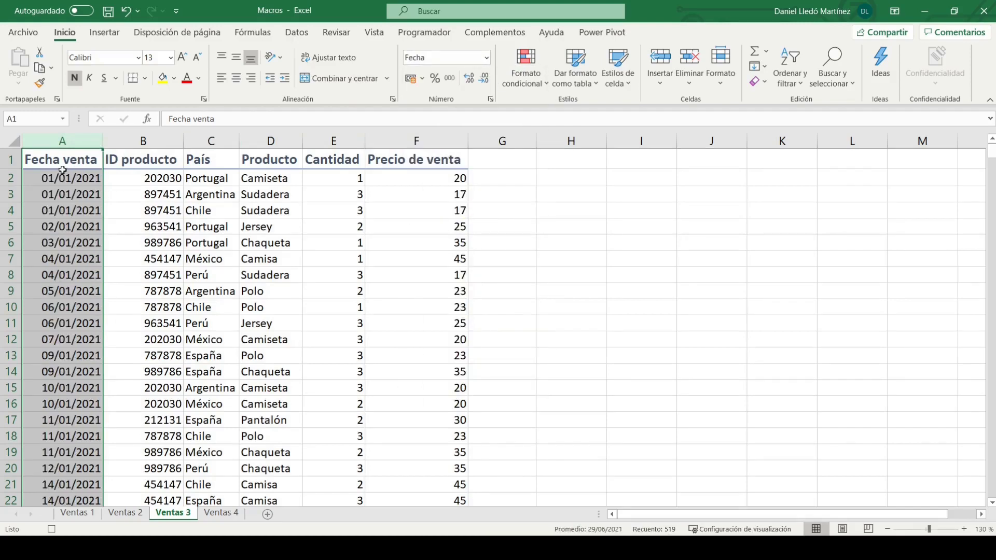
Add the header Total ingreso in G1 and enter the formula =E2*F2 in G2
{"action": "left_click", "coordinate": [515, 159]}
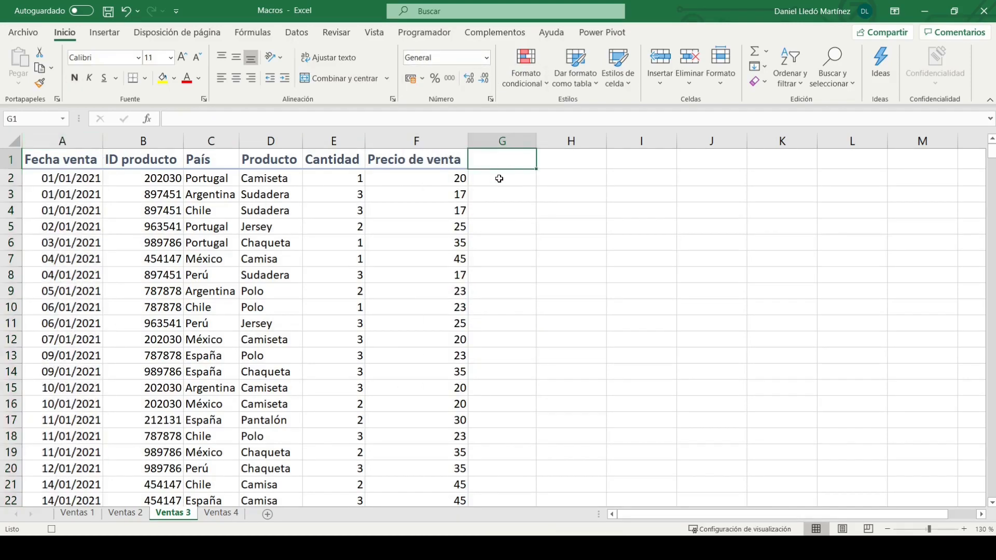
{"action": "type", "text": "Total ingreso"}
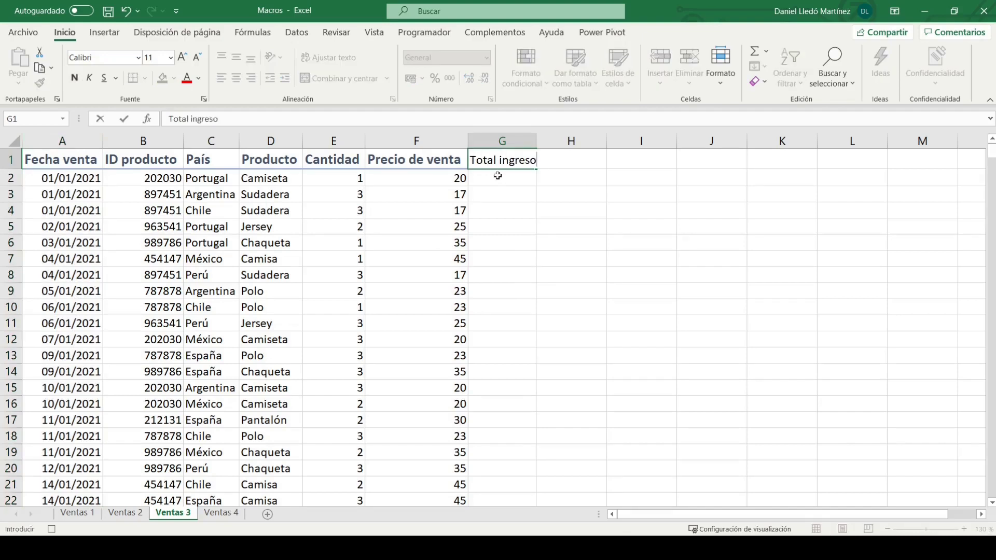
{"action": "key", "text": "Return"}
{"action": "type", "text": "="}
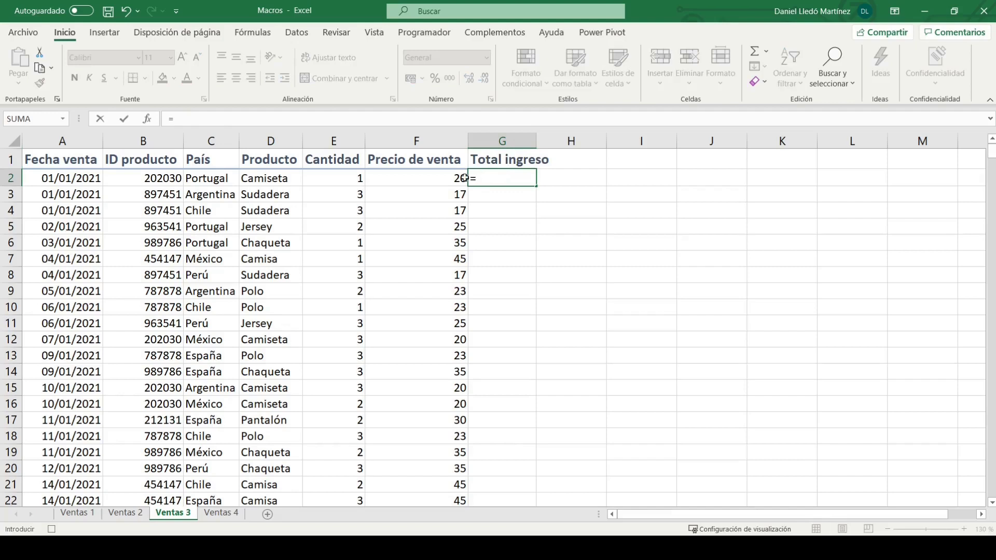
{"action": "left_click", "coordinate": [349, 179]}
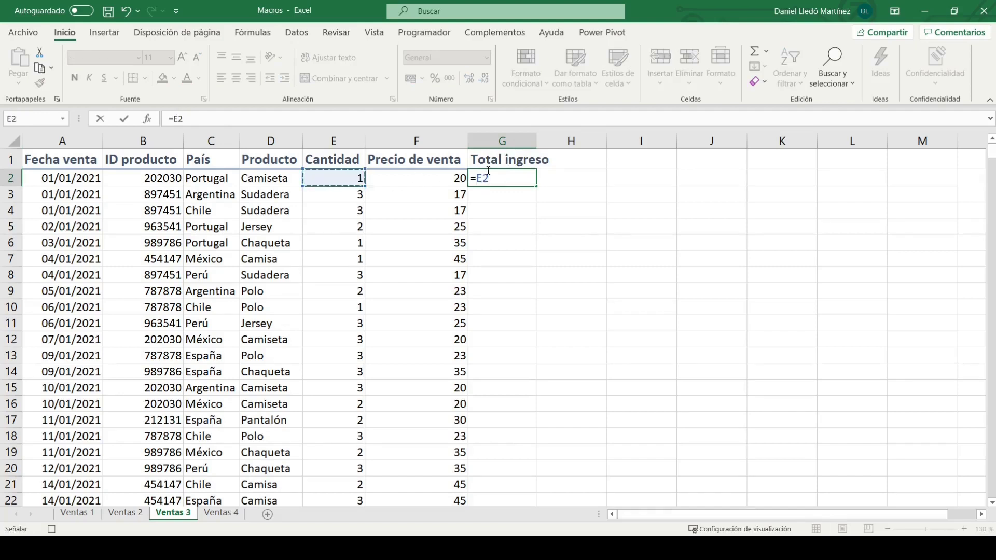
{"action": "type", "text": "*"}
{"action": "left_click", "coordinate": [410, 182]}
{"action": "key", "text": "Return"}
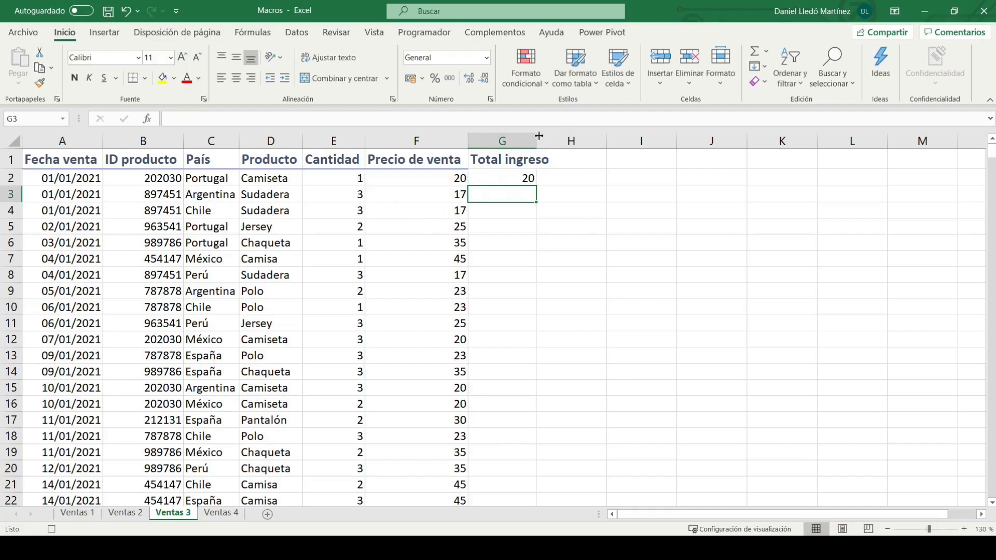
Autofit the Total ingreso column and fill its G2 formula down to the last sales row
{"action": "double_click", "coordinate": [537, 139]}
{"action": "left_click", "coordinate": [539, 158]}
{"action": "left_click", "coordinate": [544, 178]}
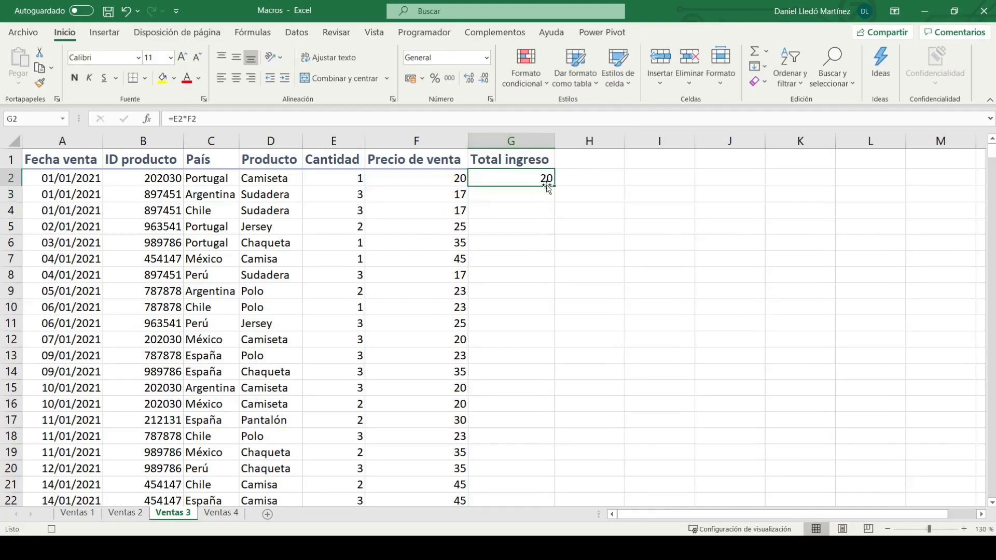
{"action": "double_click", "coordinate": [554, 188]}
{"action": "left_click", "coordinate": [539, 275]}
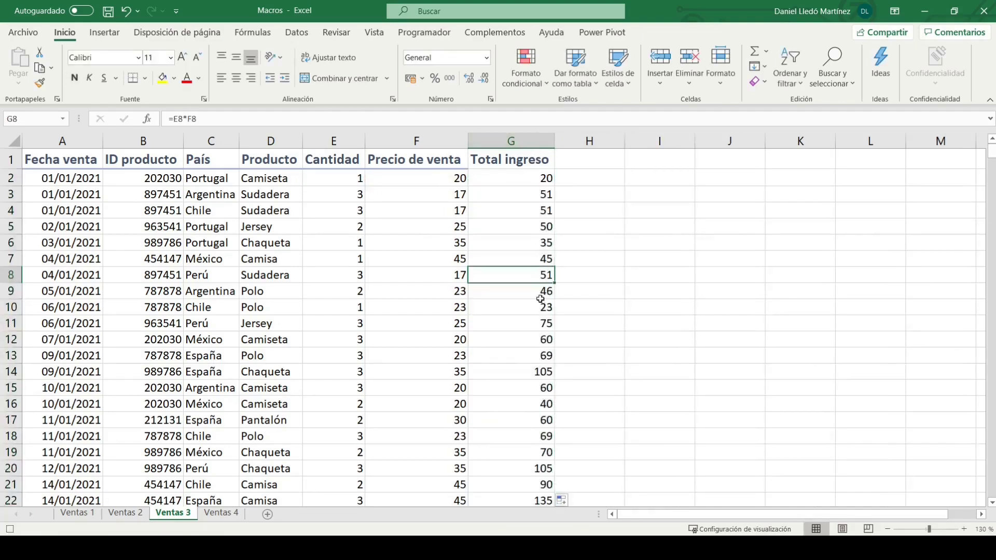
{"action": "scroll", "coordinate": [528, 309], "scroll_direction": "down", "scroll_amount": 7}
{"action": "scroll", "coordinate": [528, 309], "scroll_direction": "up", "scroll_amount": 7}
Turn on filtering for the Ventas 3 headers and filter the País column to values equal to México
{"action": "left_click", "coordinate": [286, 156]}
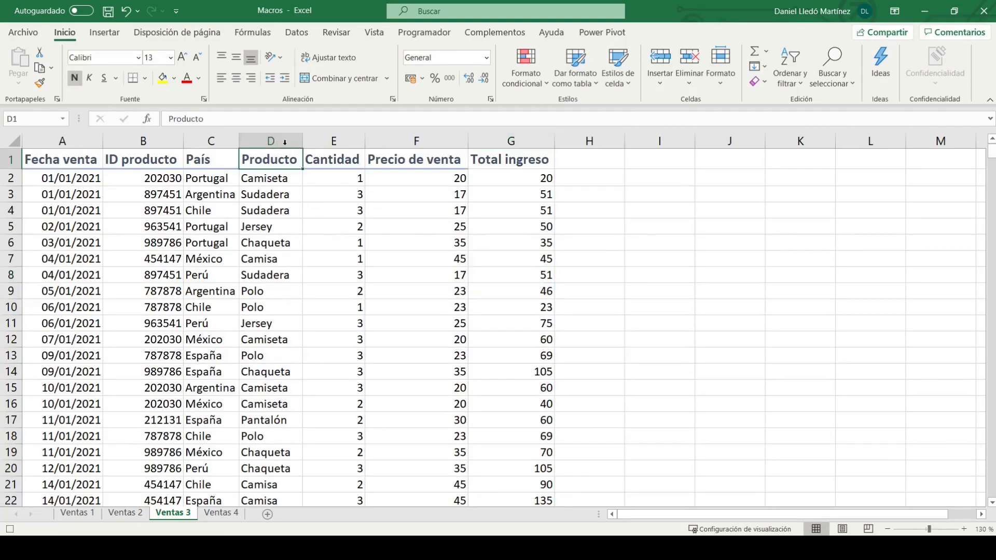
{"action": "left_click", "coordinate": [297, 35]}
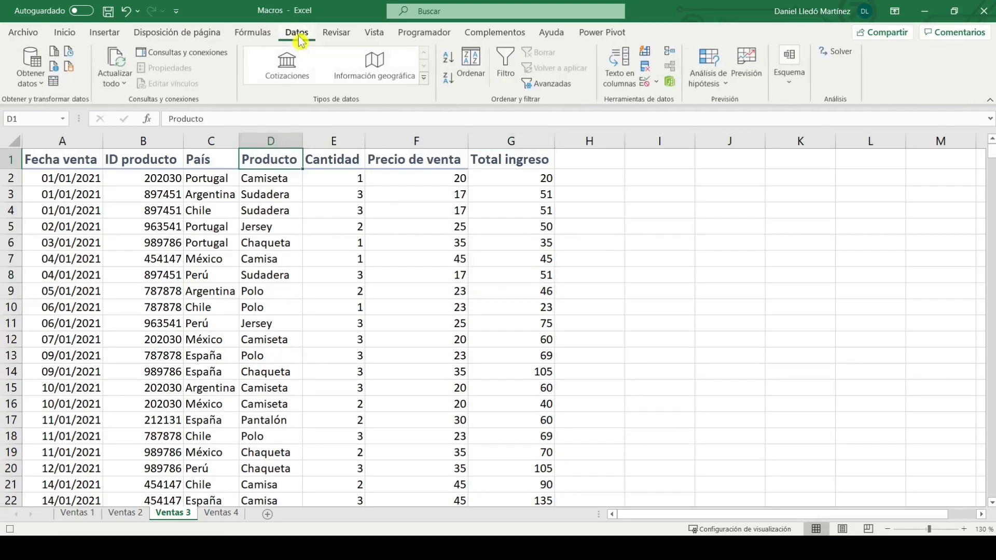
{"action": "left_click", "coordinate": [506, 67]}
{"action": "left_click", "coordinate": [232, 163]}
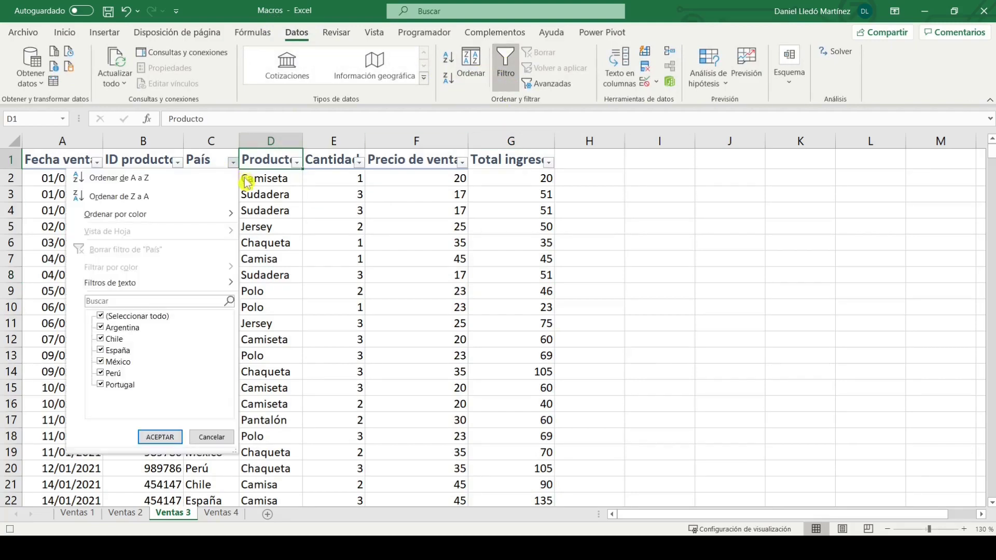
{"action": "mouse_move", "coordinate": [136, 289]}
{"action": "left_click", "coordinate": [269, 286]}
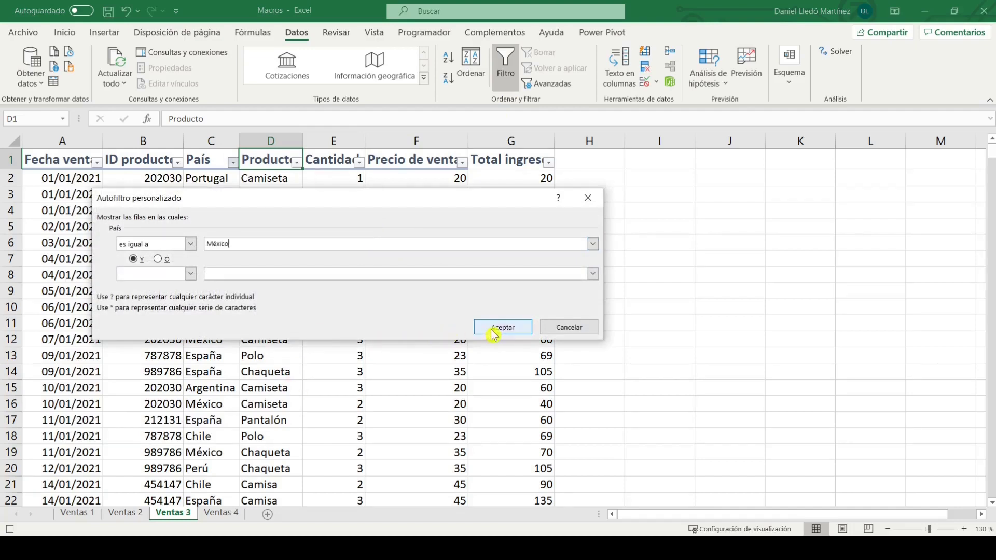
{"action": "left_click", "coordinate": [499, 328]}
Filter the Cantidad column to values greater than or equal to 2 and stop recording the macro
{"action": "left_click", "coordinate": [357, 165]}
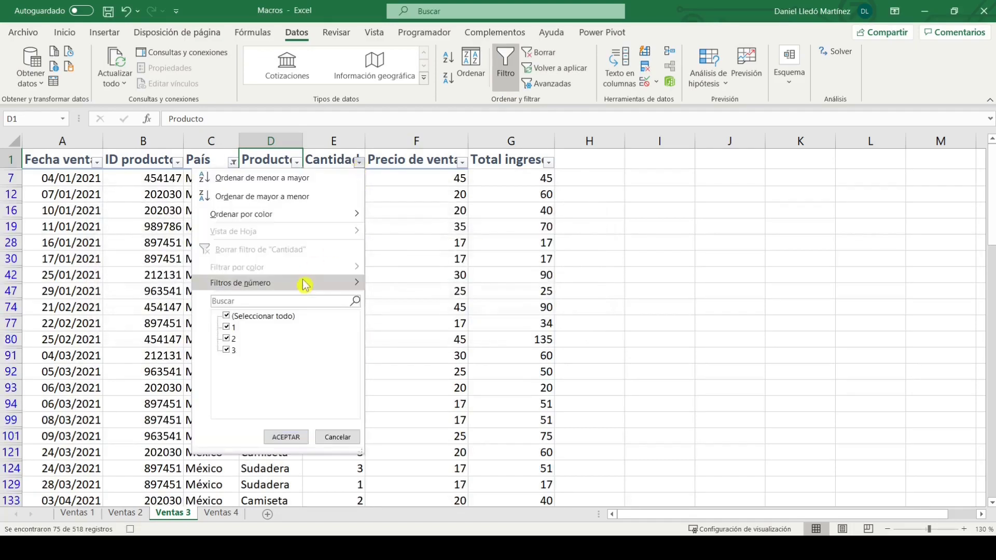
{"action": "mouse_move", "coordinate": [359, 282]}
{"action": "left_click", "coordinate": [411, 343]}
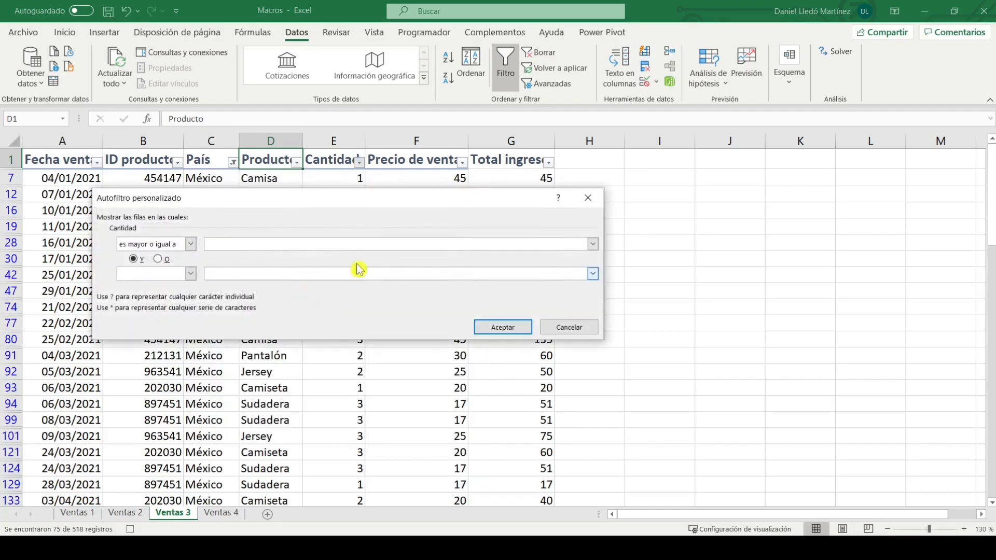
{"action": "left_click", "coordinate": [363, 243]}
{"action": "type", "text": "2"}
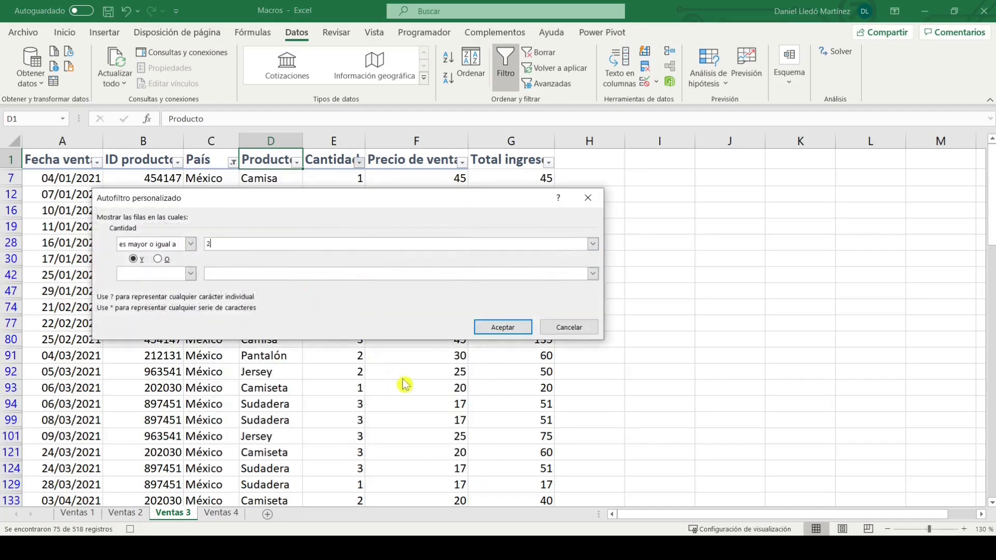
{"action": "left_click", "coordinate": [503, 332]}
{"action": "left_click", "coordinate": [477, 335]}
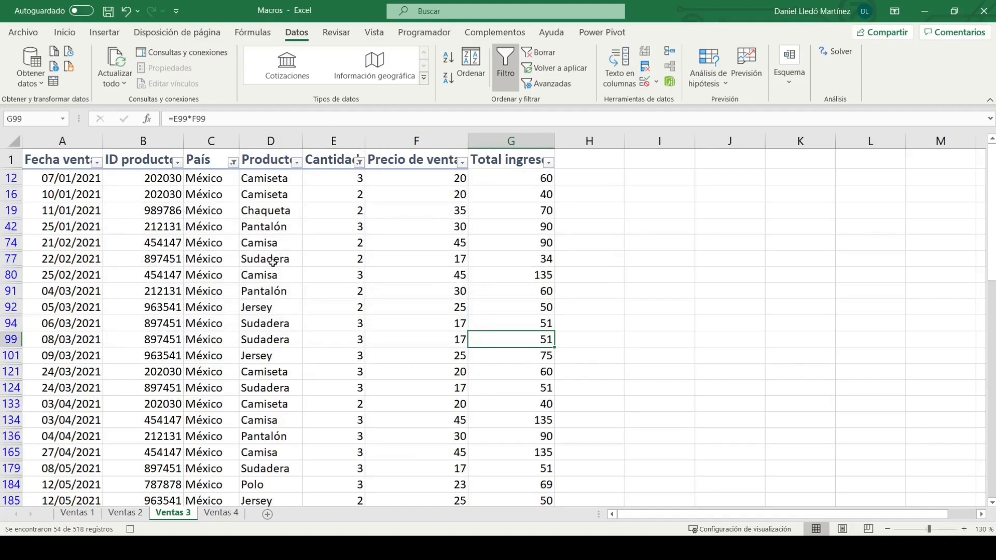
{"action": "left_click", "coordinate": [423, 32]}
{"action": "left_click", "coordinate": [104, 52]}
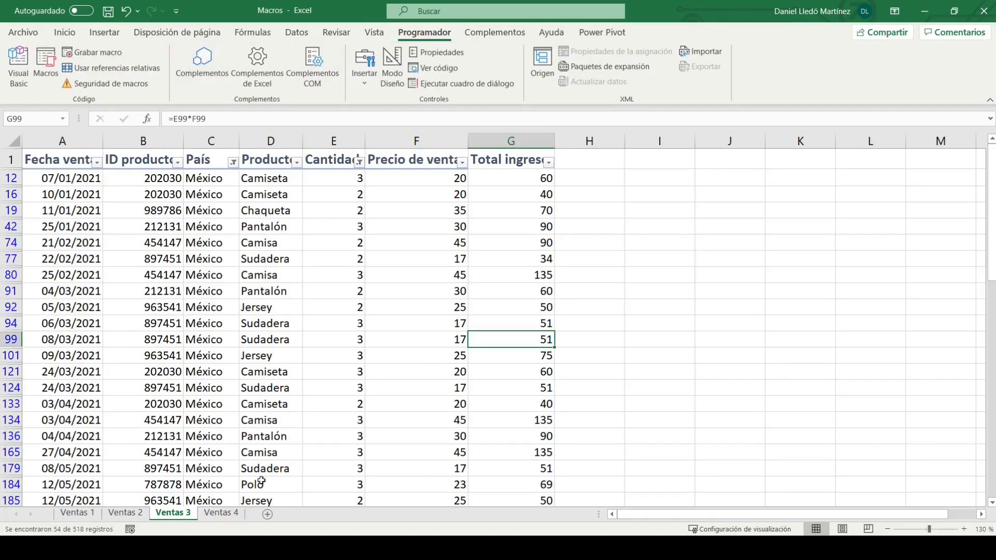
Run Macro_general on the Ventas 4 sheet
{"action": "left_click", "coordinate": [228, 518]}
{"action": "left_click", "coordinate": [352, 284]}
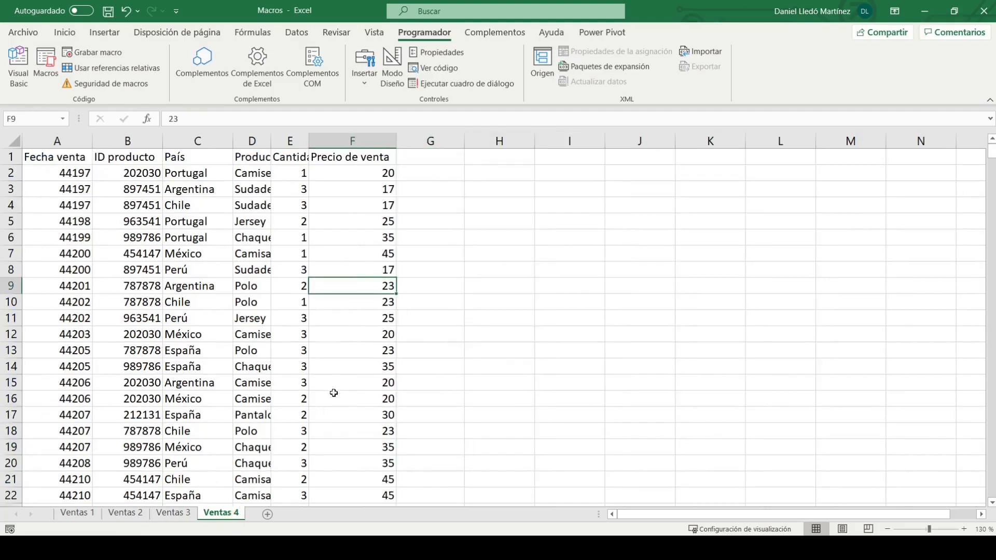
{"action": "left_click", "coordinate": [45, 65]}
{"action": "left_click_drag", "start_coordinate": [313, 158], "coordinate": [548, 135]}
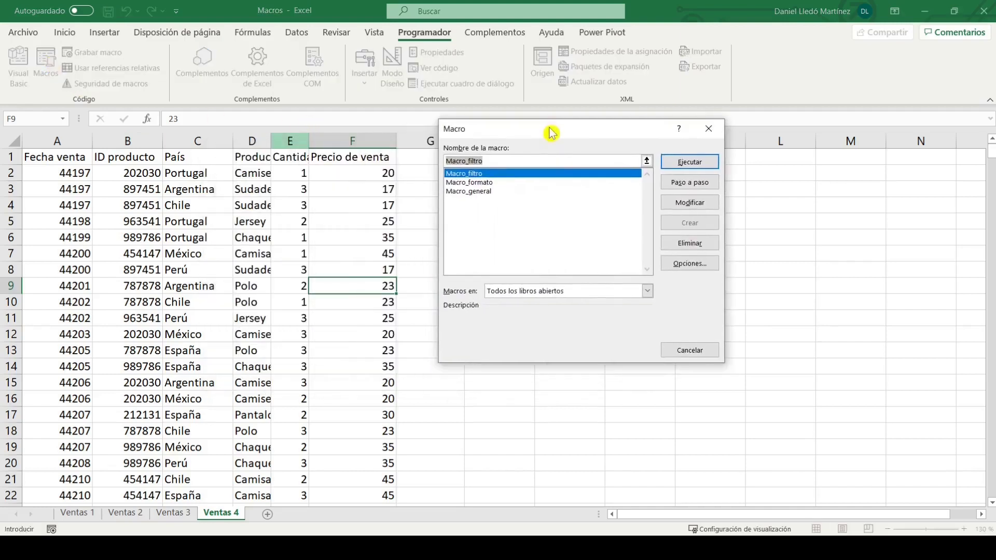
{"action": "left_click", "coordinate": [488, 192]}
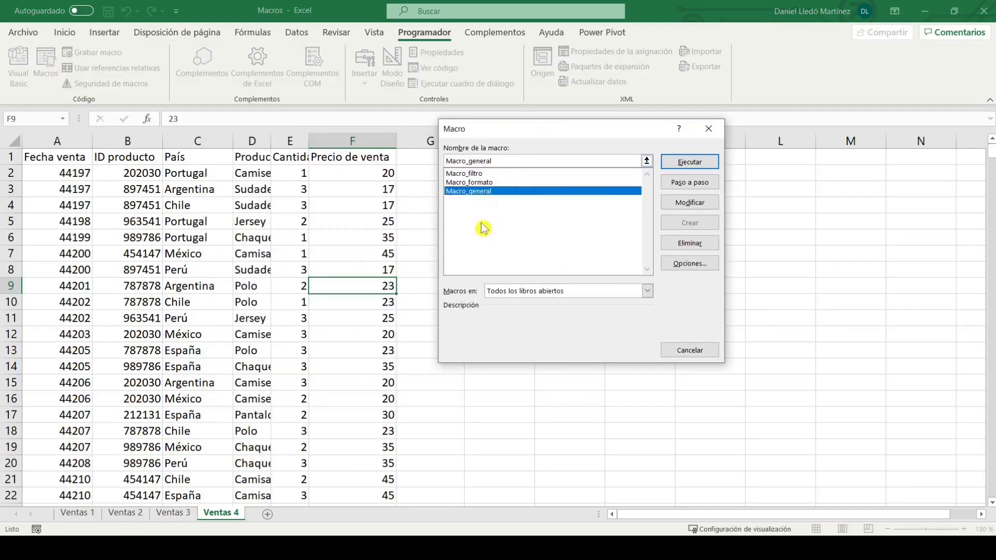
{"action": "left_click", "coordinate": [688, 163]}
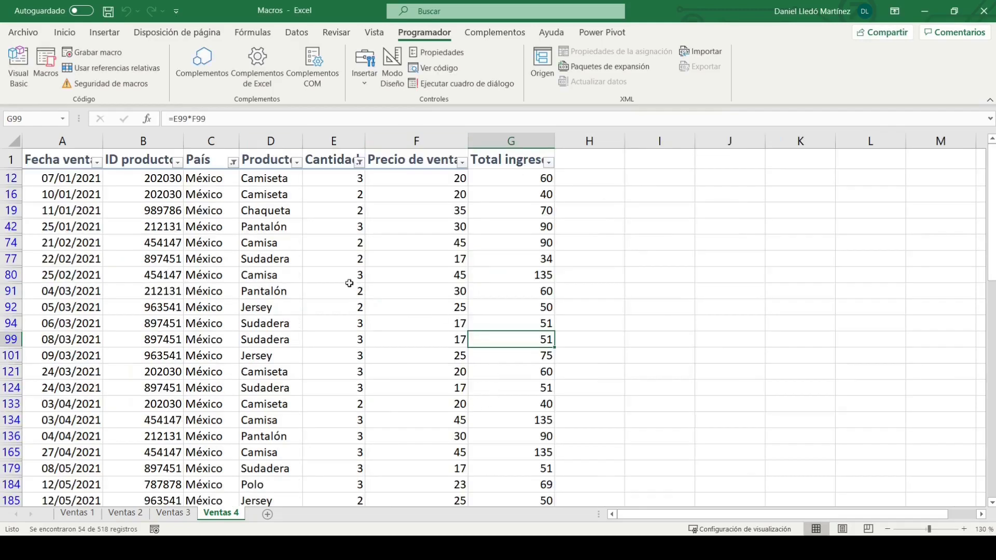
Compare the filtered table on Ventas 3 with the one on Ventas 4
{"action": "left_click", "coordinate": [173, 513]}
{"action": "left_click", "coordinate": [394, 369]}
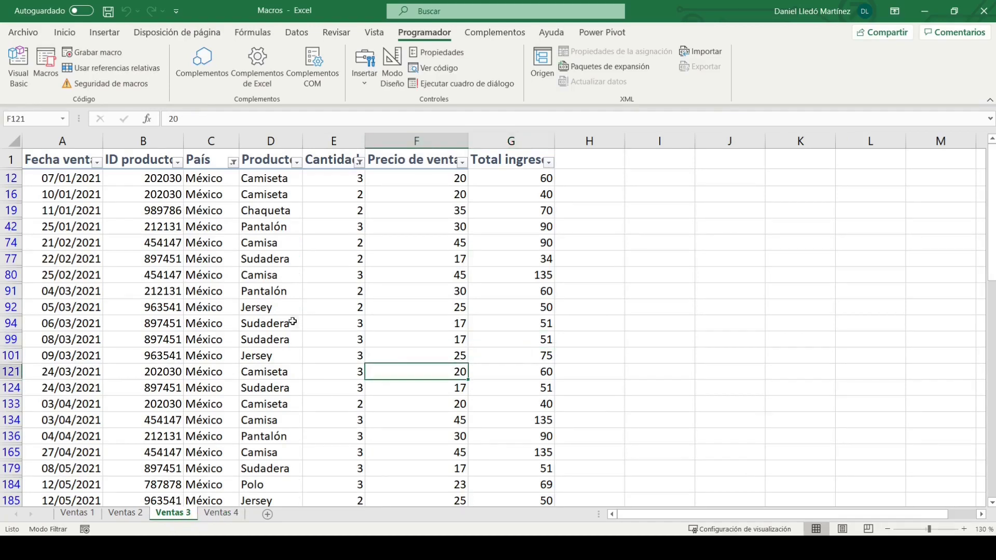
{"action": "left_click", "coordinate": [228, 515]}
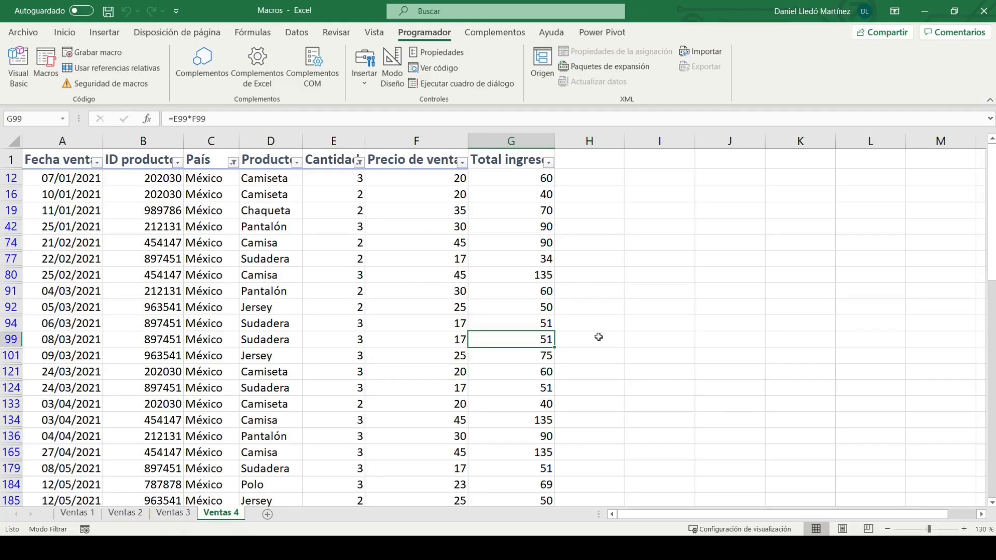
Open the recorded macros' VBA code for viewing, examine the Macro_general instructions, and close the code editor
{"action": "left_click", "coordinate": [46, 61]}
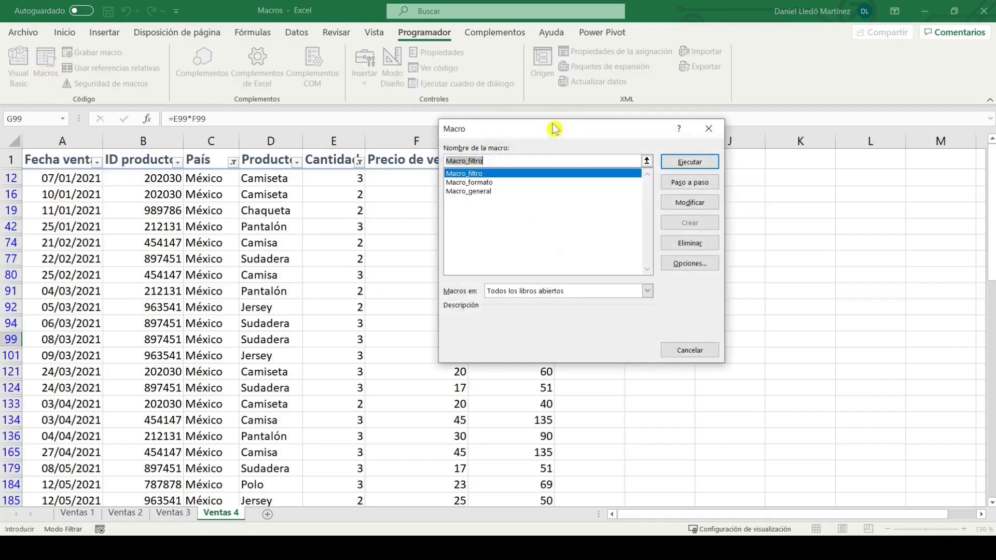
{"action": "left_click_drag", "start_coordinate": [554, 129], "coordinate": [695, 152]}
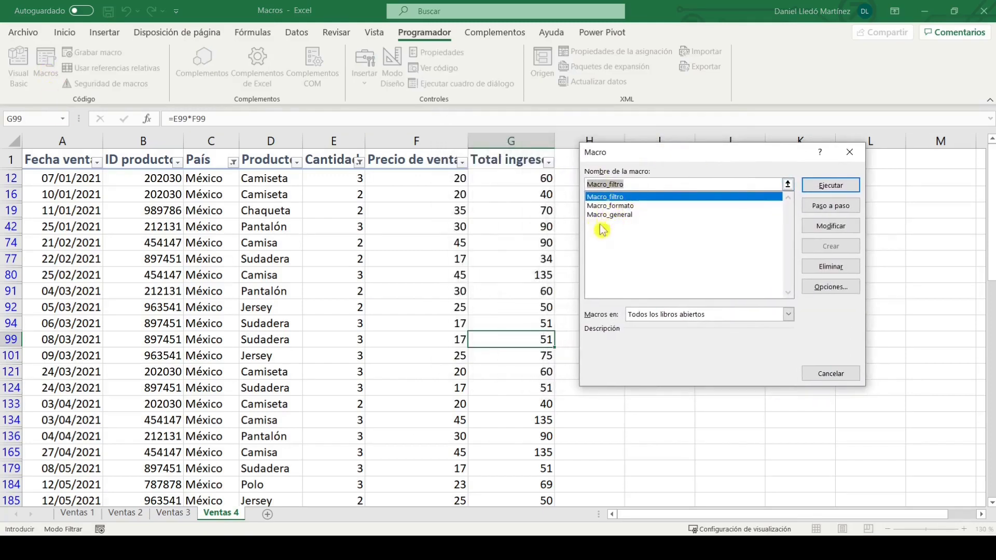
{"action": "left_click", "coordinate": [831, 226]}
{"action": "scroll", "coordinate": [469, 338], "scroll_direction": "down", "scroll_amount": 2}
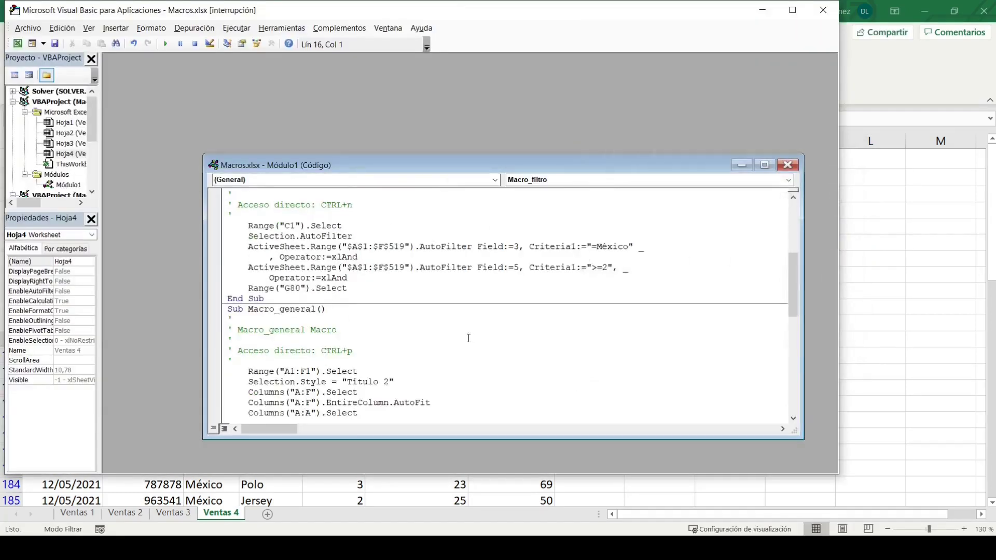
{"action": "scroll", "coordinate": [468, 338], "scroll_direction": "down", "scroll_amount": 1}
{"action": "scroll", "coordinate": [312, 332], "scroll_direction": "down", "scroll_amount": 10}
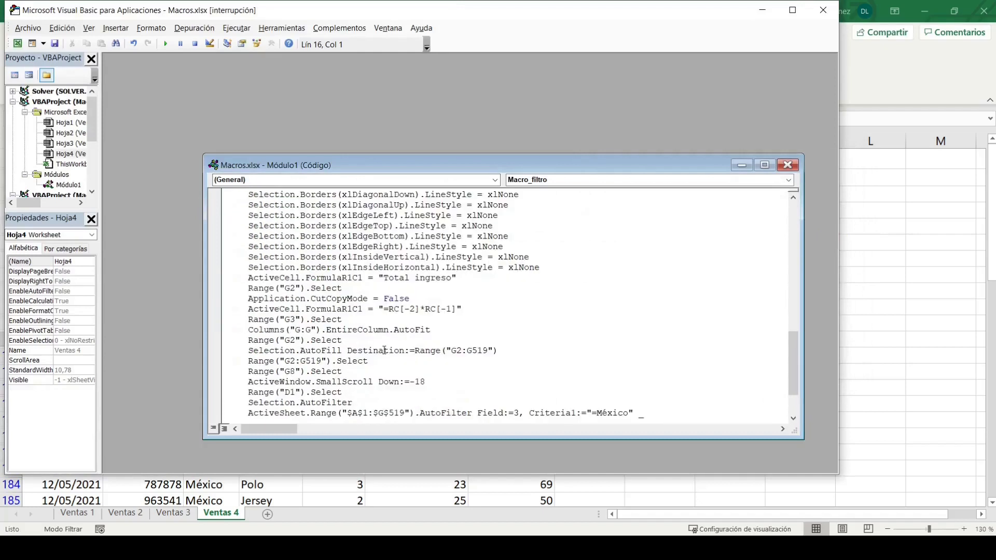
{"action": "left_click", "coordinate": [787, 164]}
{"action": "left_click", "coordinate": [822, 12]}
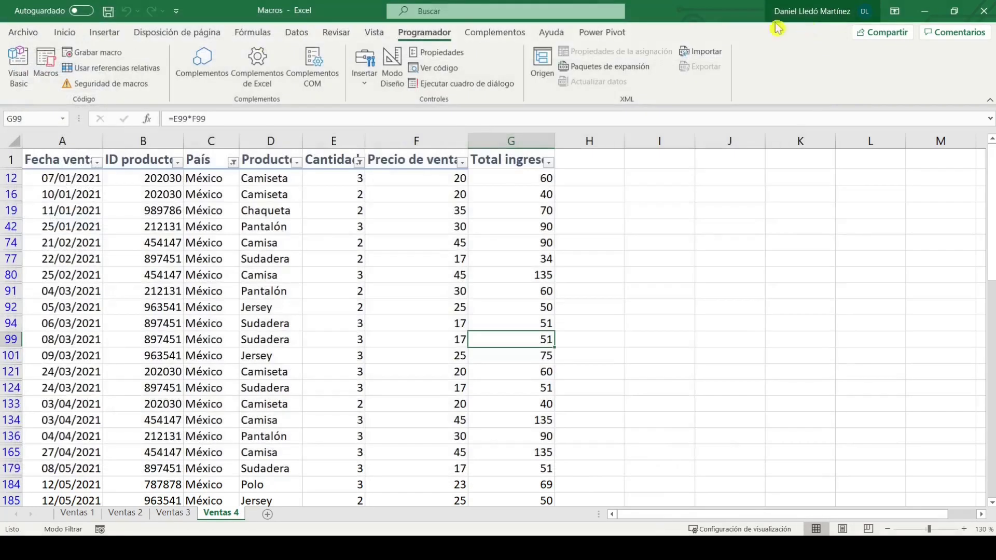